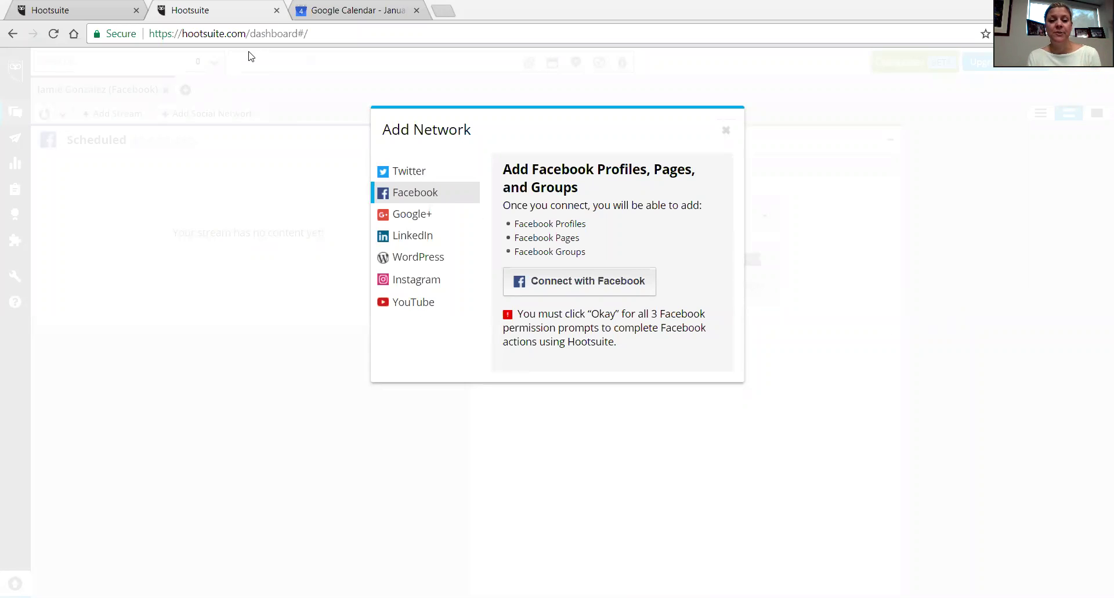
Connect Facebook as a social network and add the closed group Self Love Fit Club to the dashboard.
{"action": "left_click", "coordinate": [562, 282]}
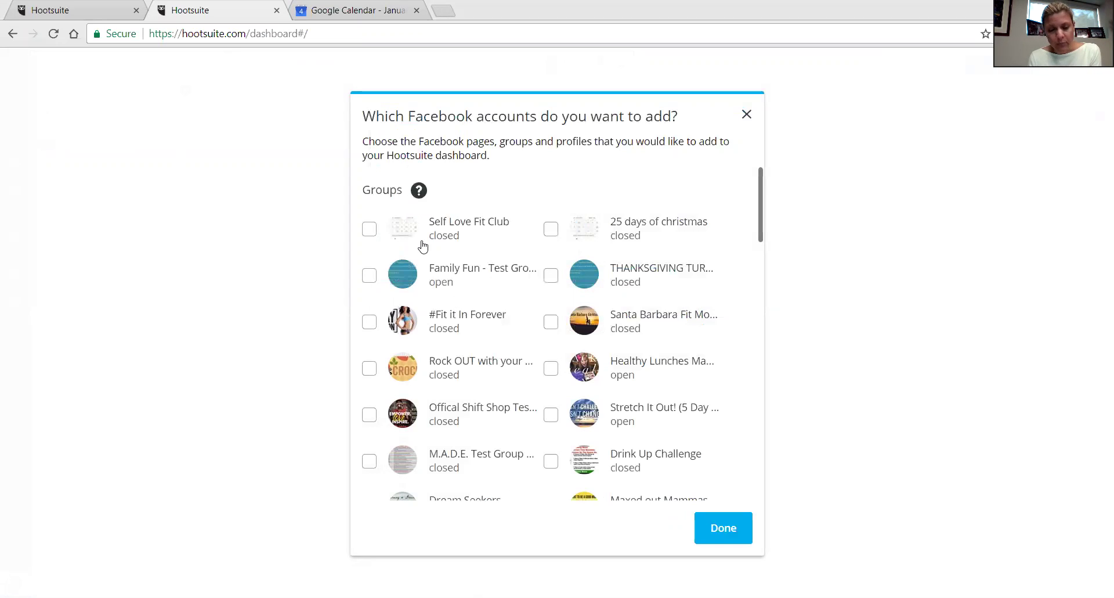
{"action": "left_click", "coordinate": [369, 230]}
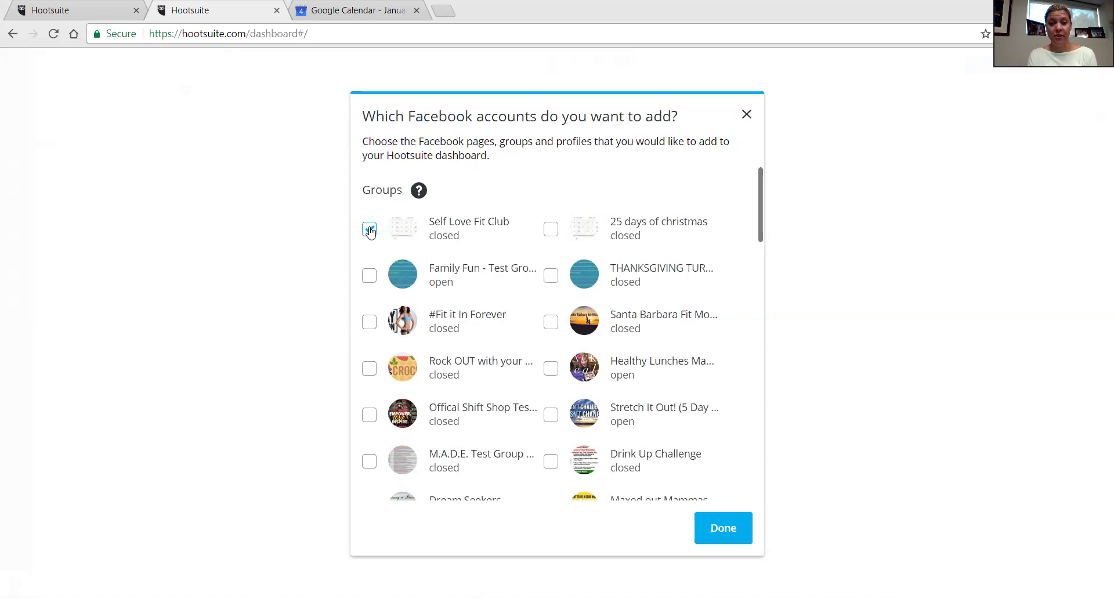
{"action": "left_click", "coordinate": [717, 530]}
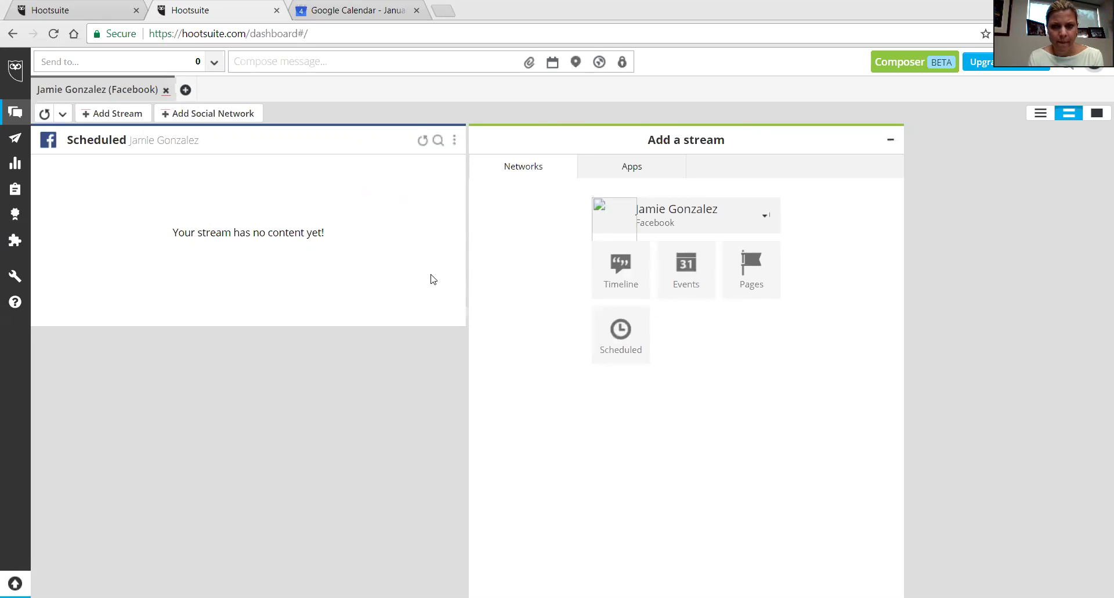
Add another Scheduled stream for the personal Facebook profile.
{"action": "left_click", "coordinate": [619, 348]}
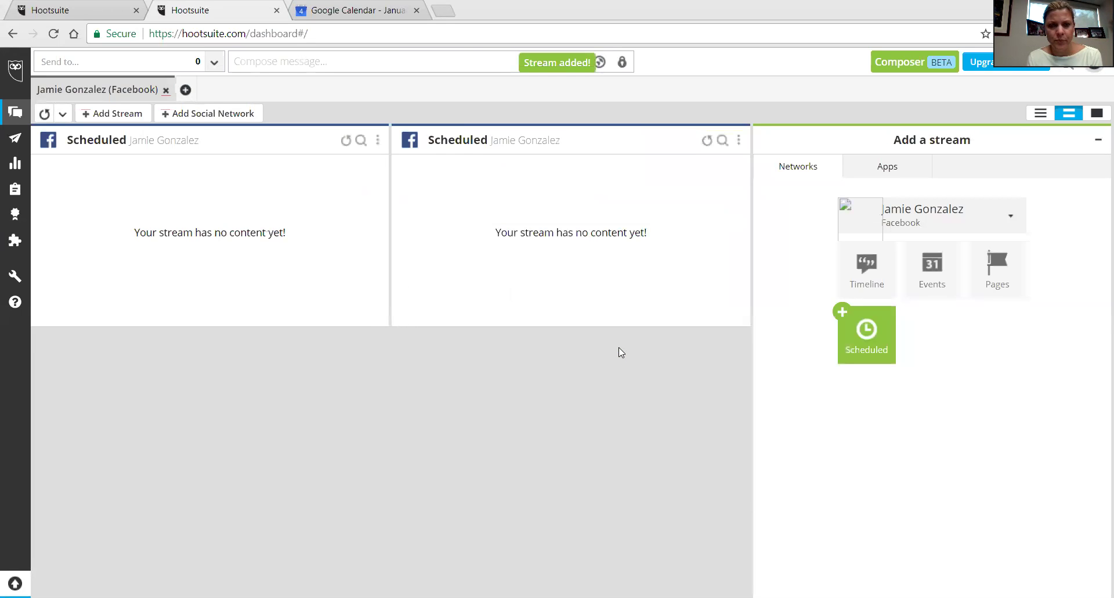
{"action": "left_click", "coordinate": [112, 114]}
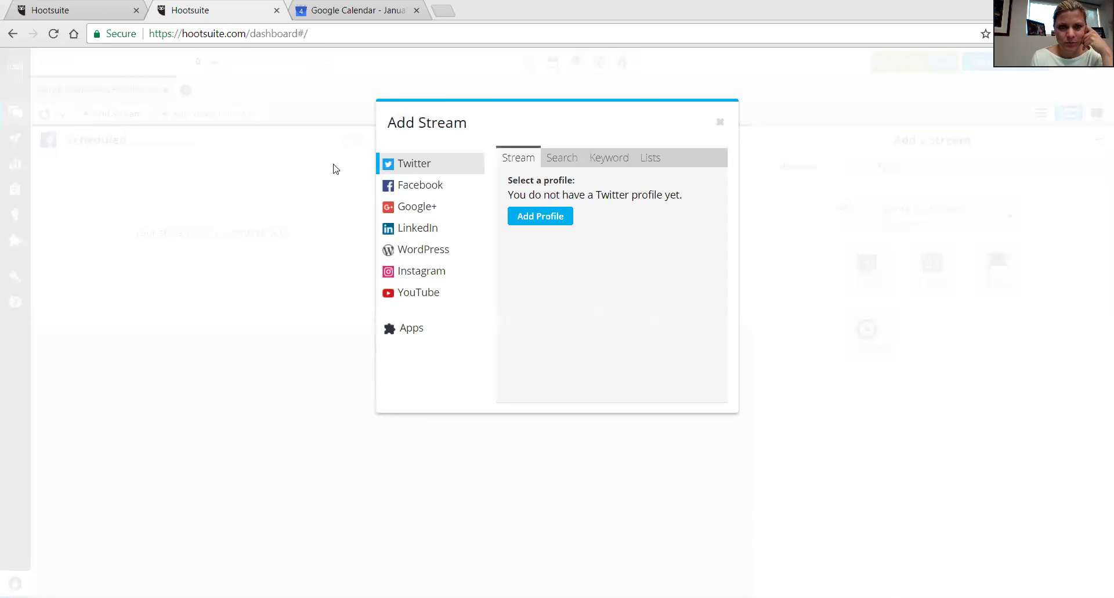
{"action": "left_click", "coordinate": [720, 122]}
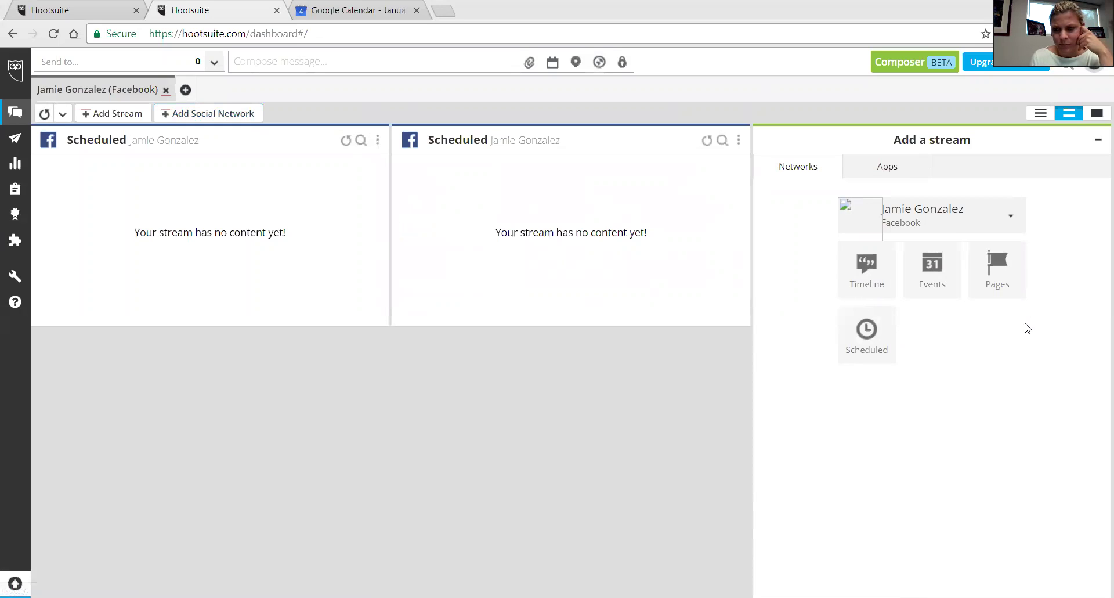
Add a Scheduled stream for the Self Love Fit Club Facebook group.
{"action": "left_click", "coordinate": [1012, 219]}
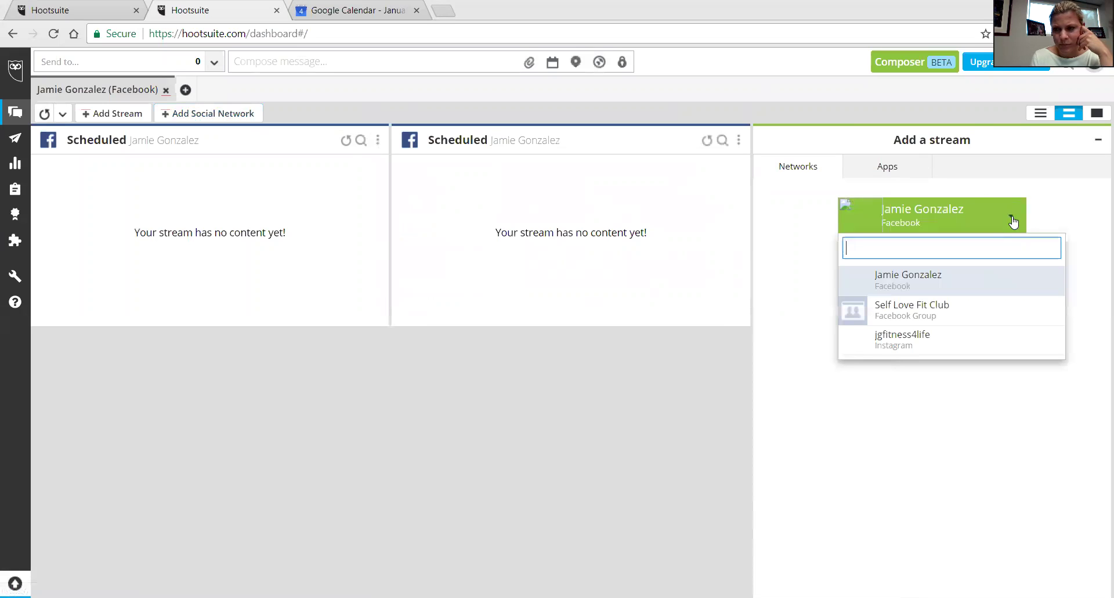
{"action": "left_click", "coordinate": [907, 313]}
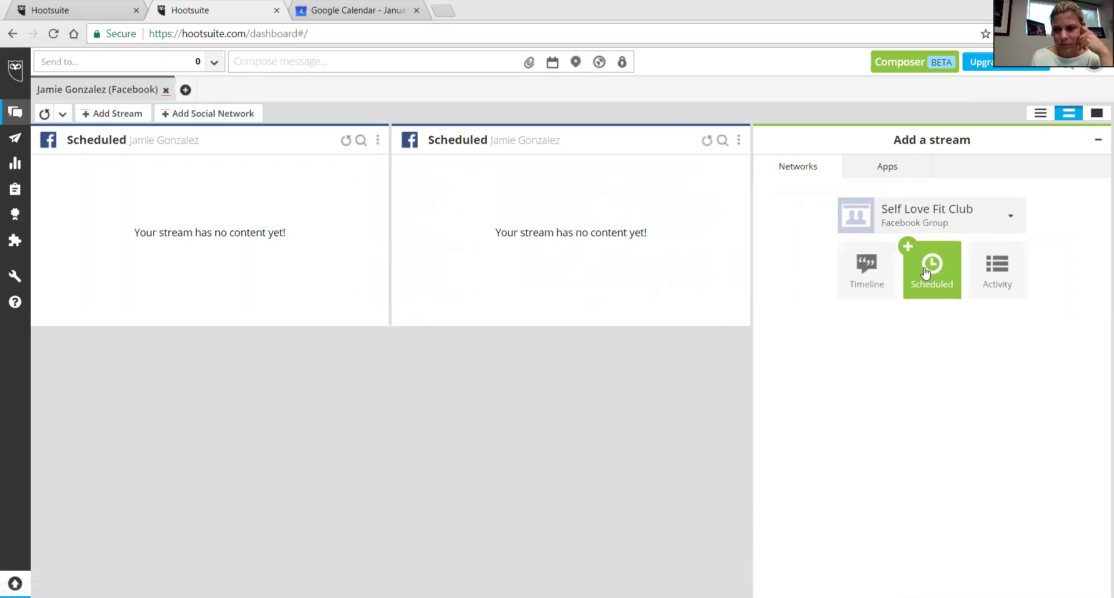
{"action": "left_click", "coordinate": [910, 251]}
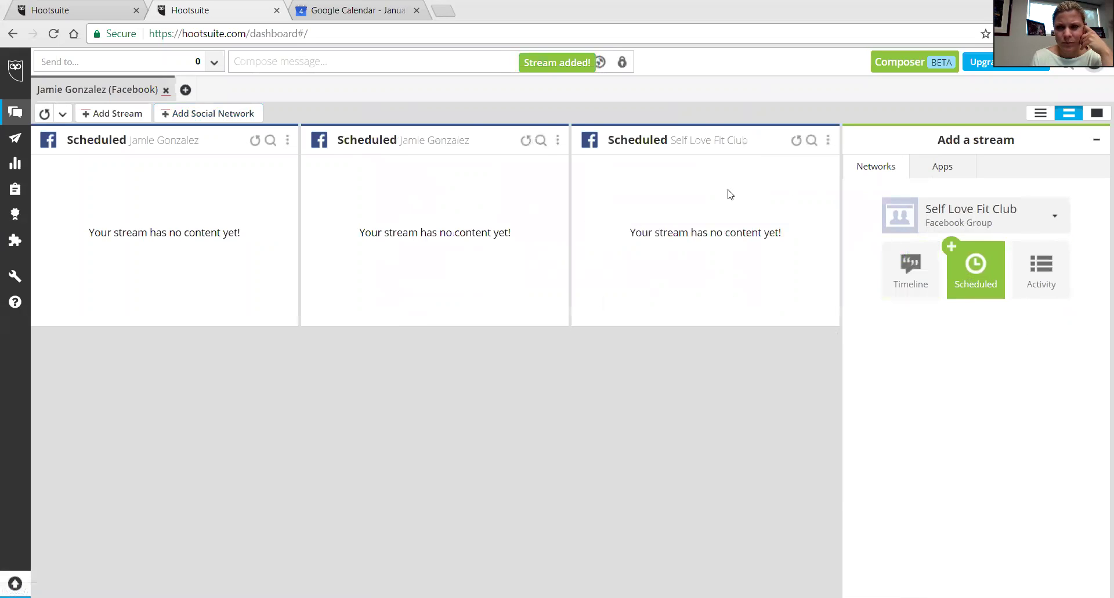
Open the message composer and mark the Self Love Fit Club profile as a favorite.
{"action": "left_click", "coordinate": [273, 65]}
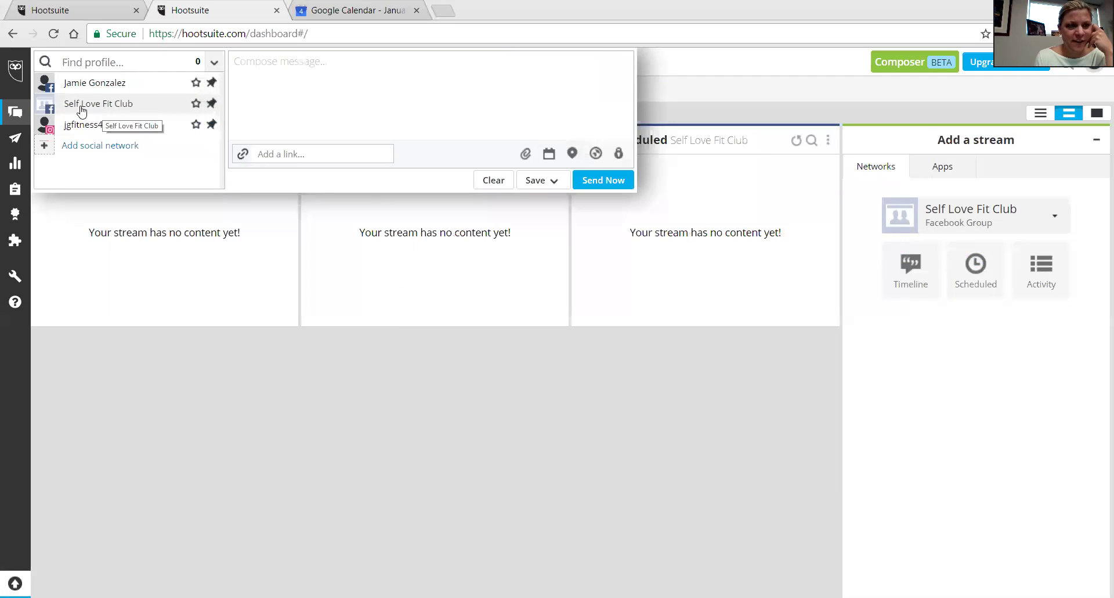
{"action": "left_click", "coordinate": [197, 105]}
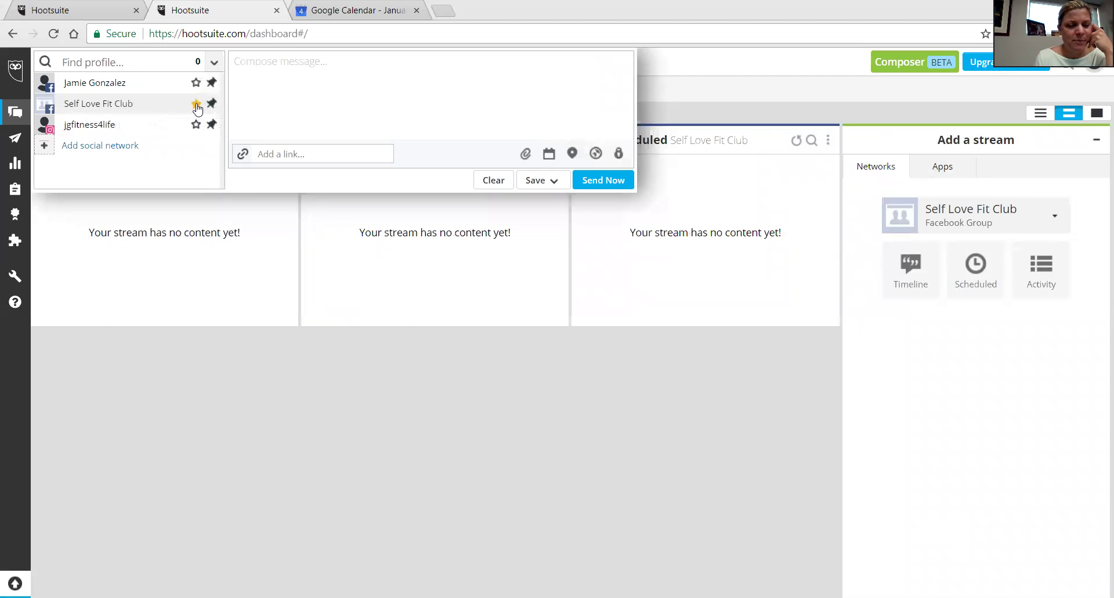
{"action": "left_click", "coordinate": [268, 73]}
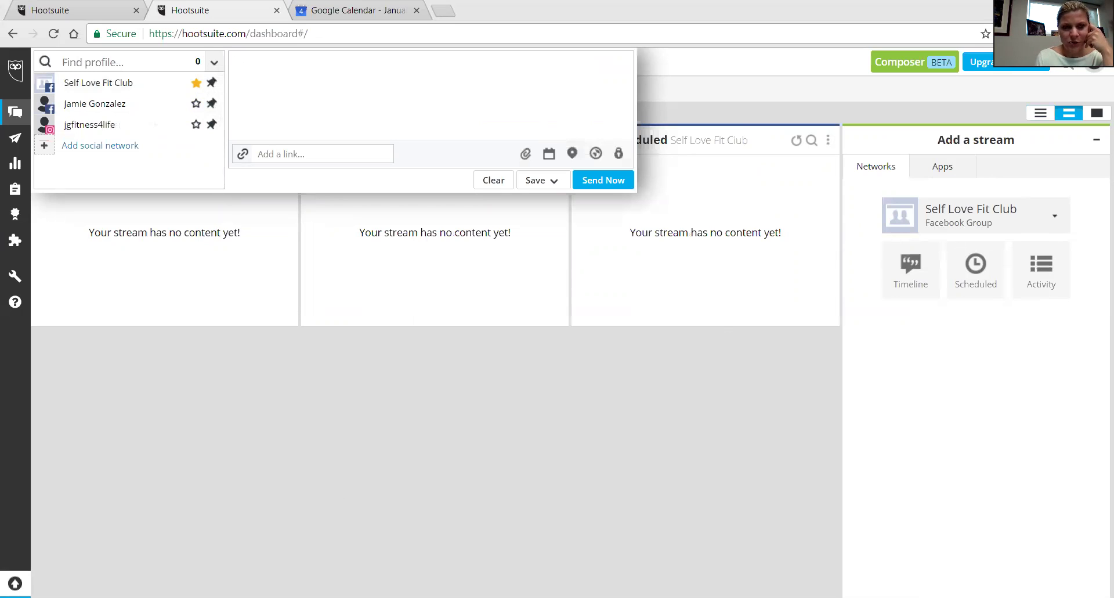
{"action": "left_click", "coordinate": [444, 12]}
{"action": "type", "text": "www."}
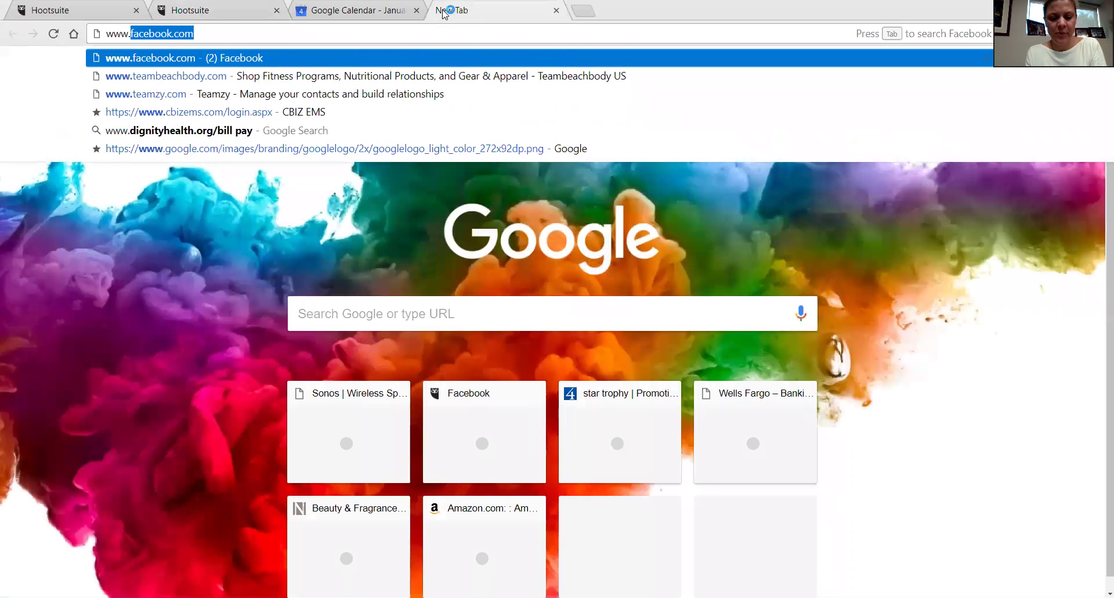
{"action": "type", "text": "teambeachbody.com"}
{"action": "key", "text": "Return"}
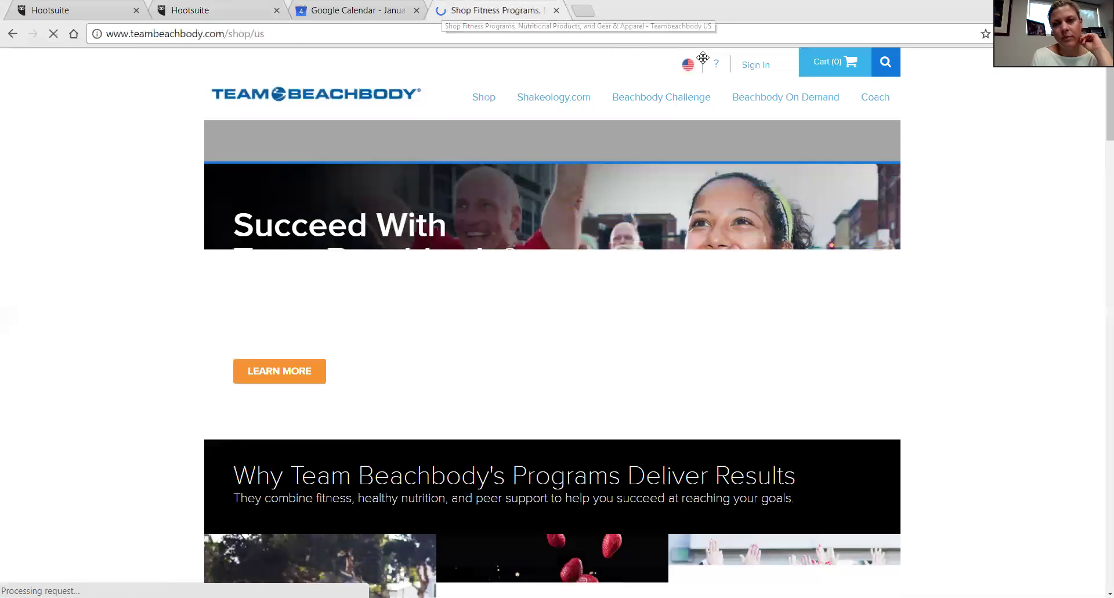
Open the Team Beachbody Coach page and sign in with the saved account credentials.
{"action": "left_click", "coordinate": [866, 99]}
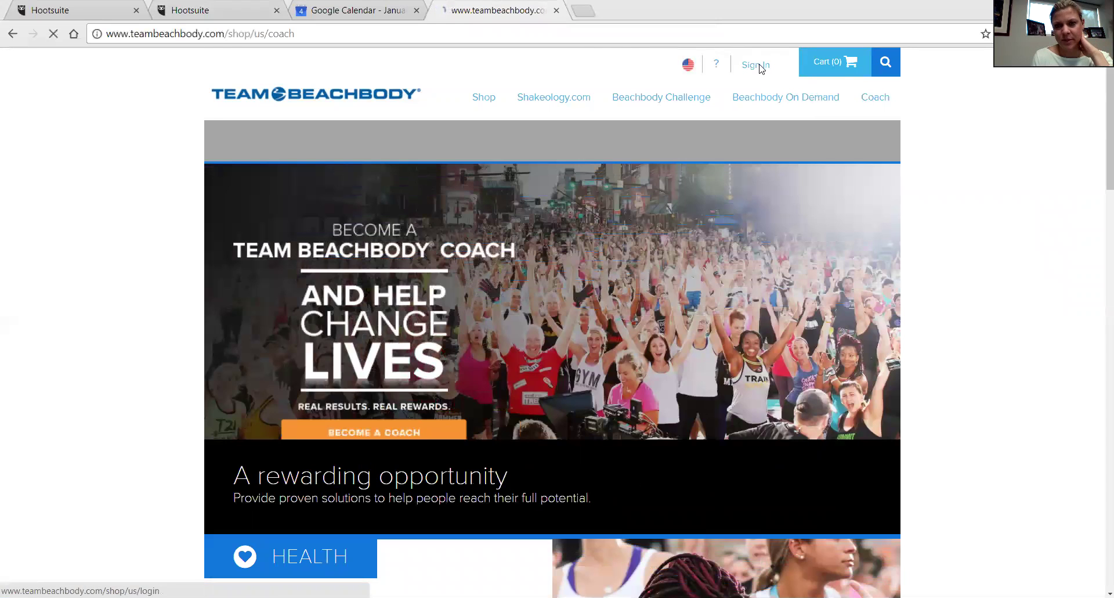
{"action": "left_click", "coordinate": [757, 65]}
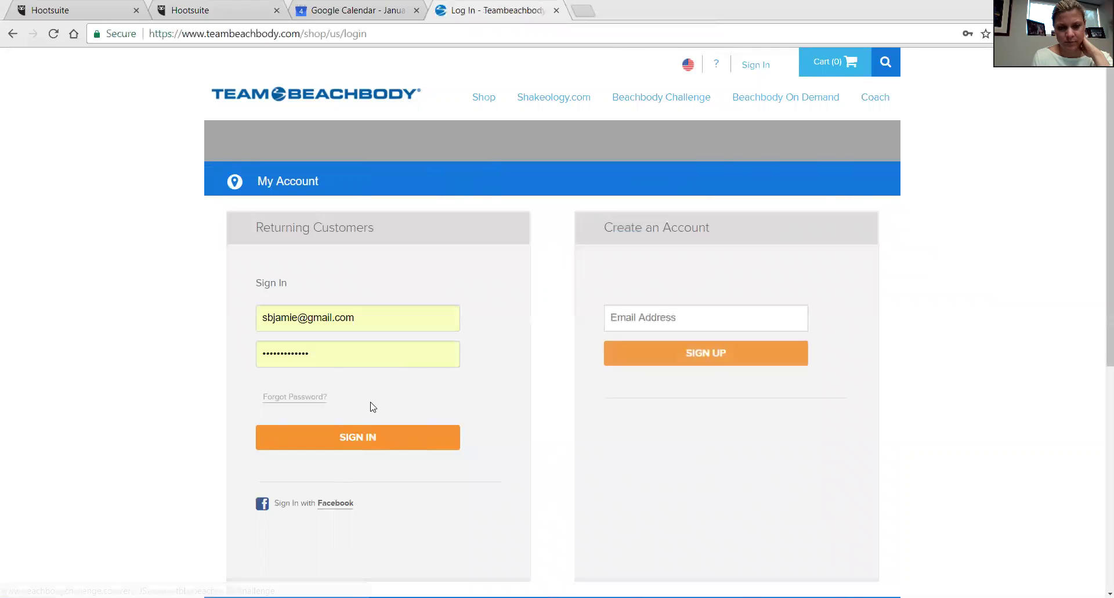
{"action": "left_click", "coordinate": [363, 437]}
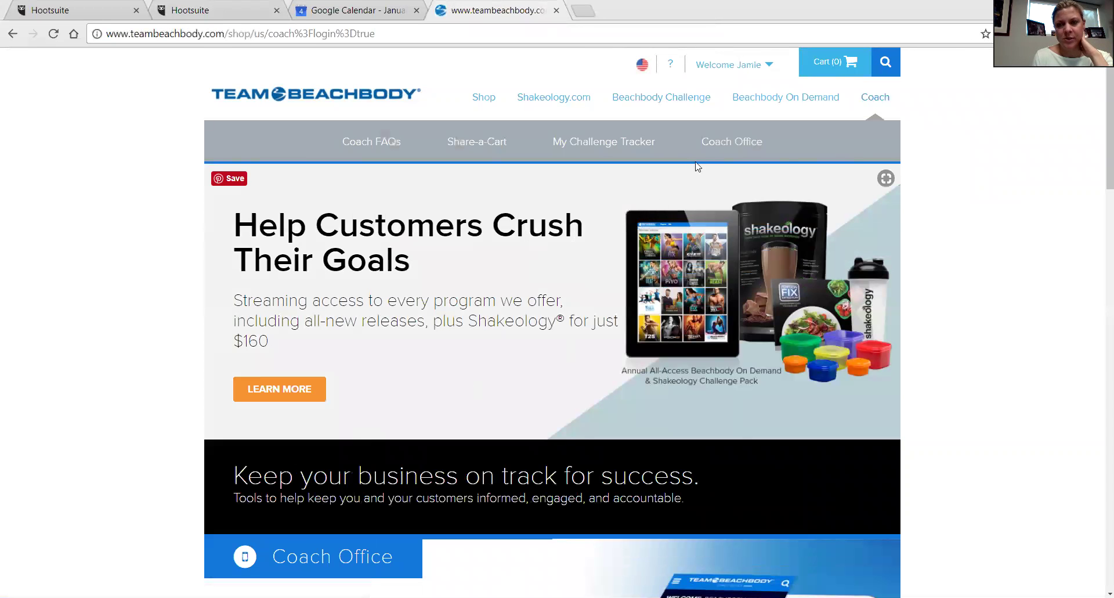
Enter the Coach Office, go to Challenge Group Tools under Grow My Business, and open the Challenge Group Guides.
{"action": "left_click", "coordinate": [717, 149]}
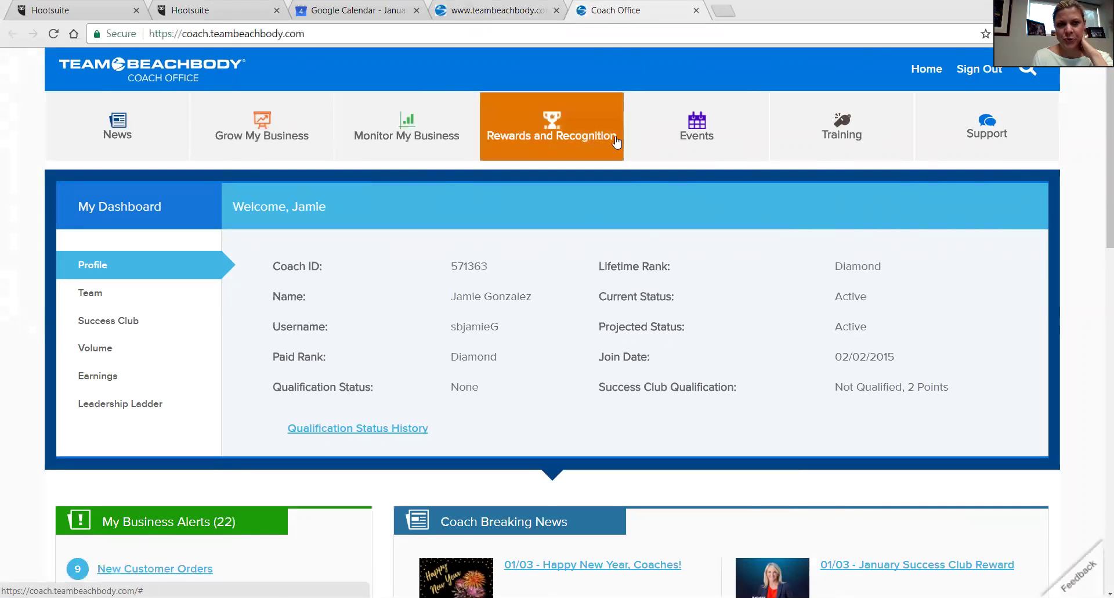
{"action": "left_click", "coordinate": [964, 138]}
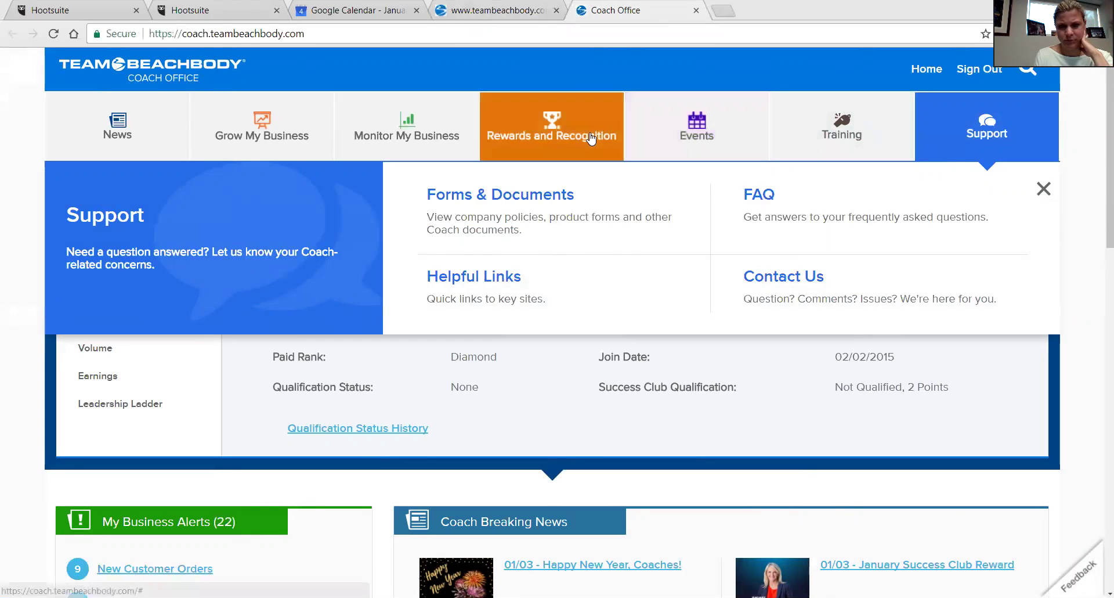
{"action": "left_click", "coordinate": [432, 131]}
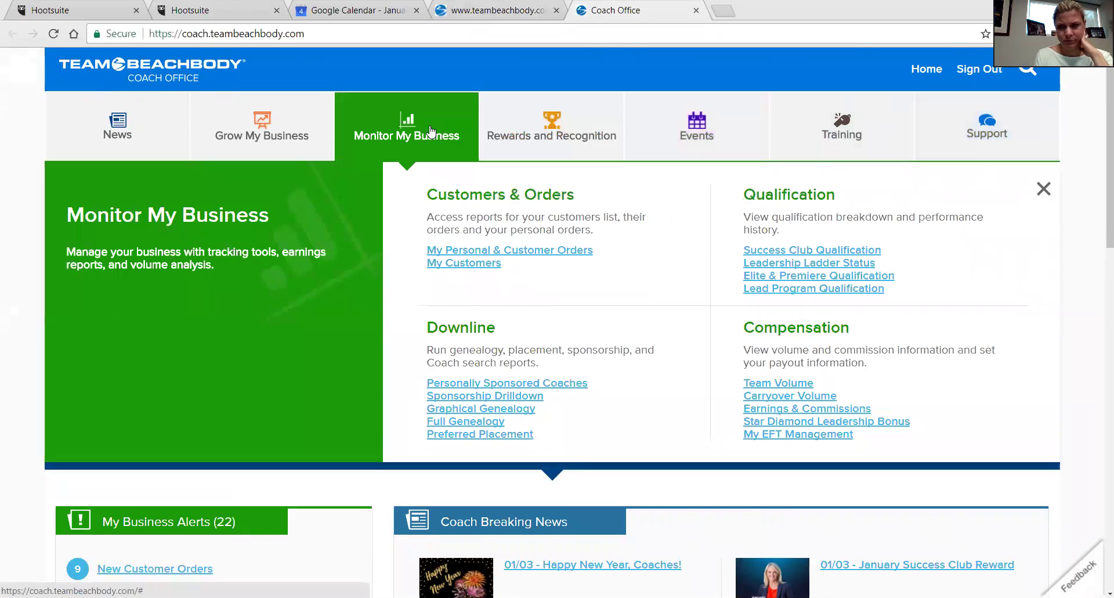
{"action": "left_click", "coordinate": [265, 130]}
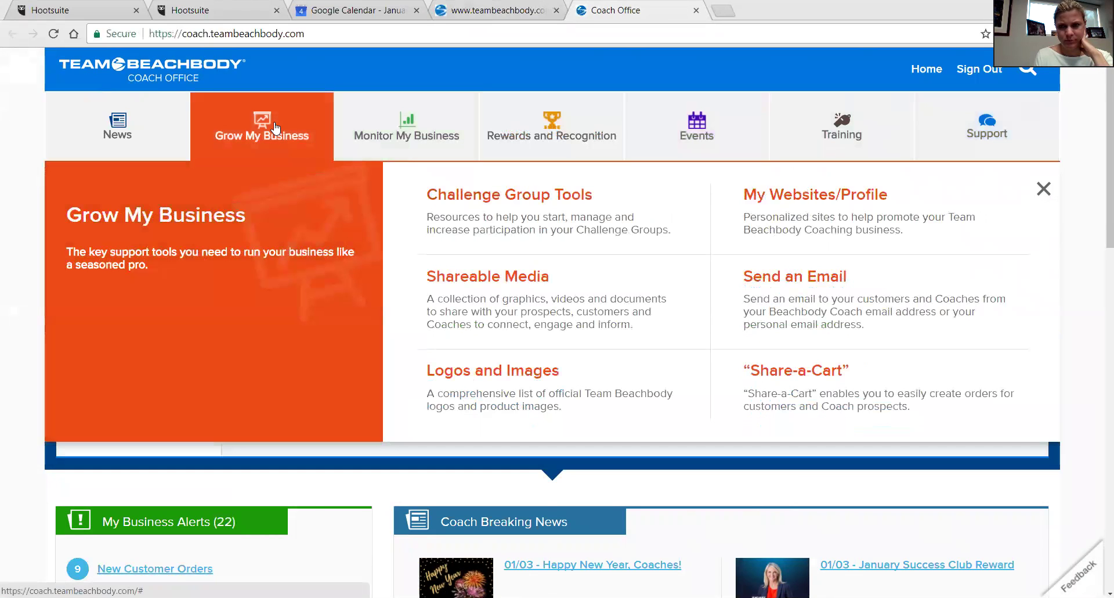
{"action": "left_click", "coordinate": [501, 202]}
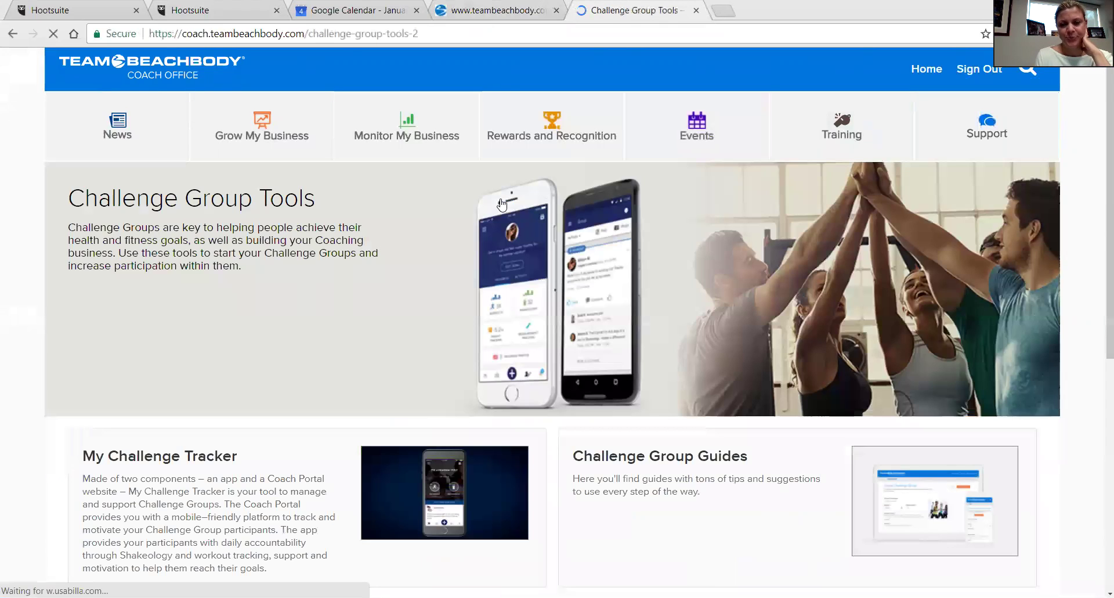
{"action": "left_click", "coordinate": [639, 463]}
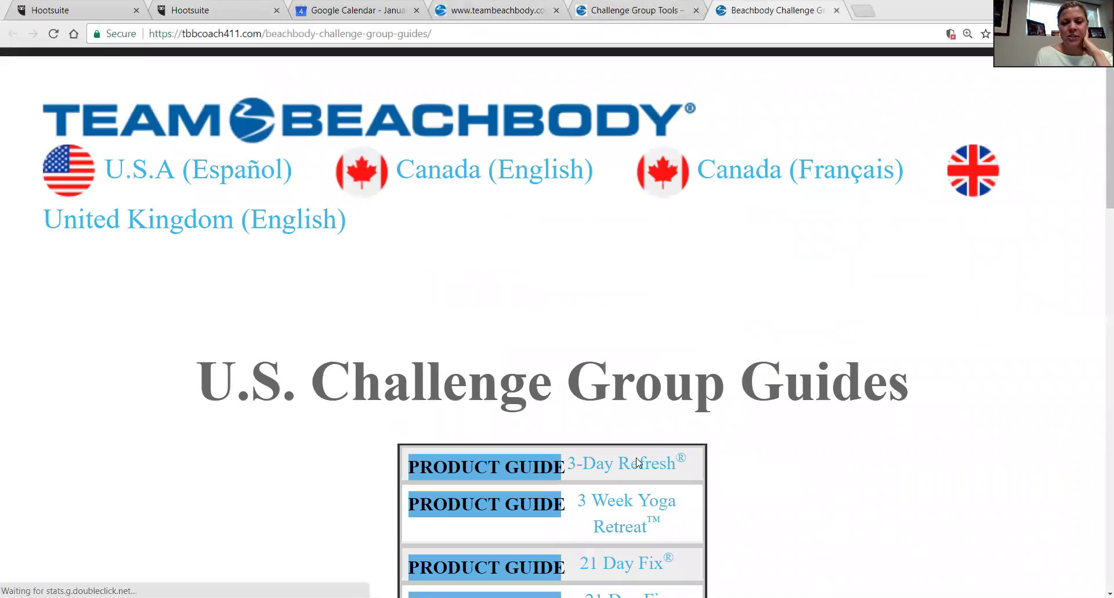
Look through the U.S. Challenge Group Guides list and open the Shakeology guide.
{"action": "scroll", "coordinate": [558, 323], "scroll_direction": "down", "scroll_amount": 10}
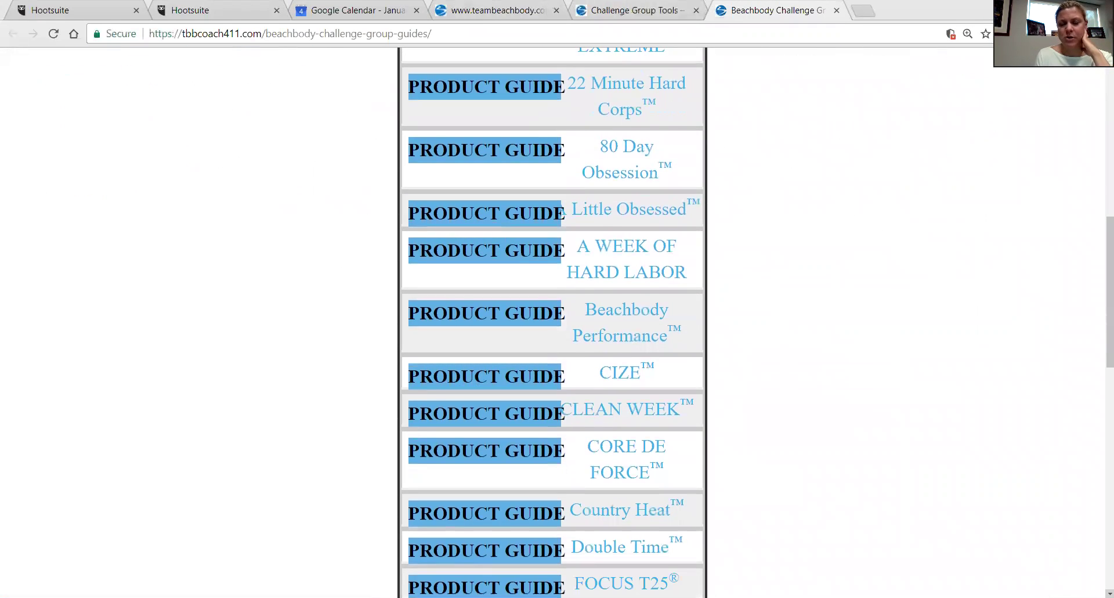
{"action": "scroll", "coordinate": [552, 322], "scroll_direction": "down", "scroll_amount": 6}
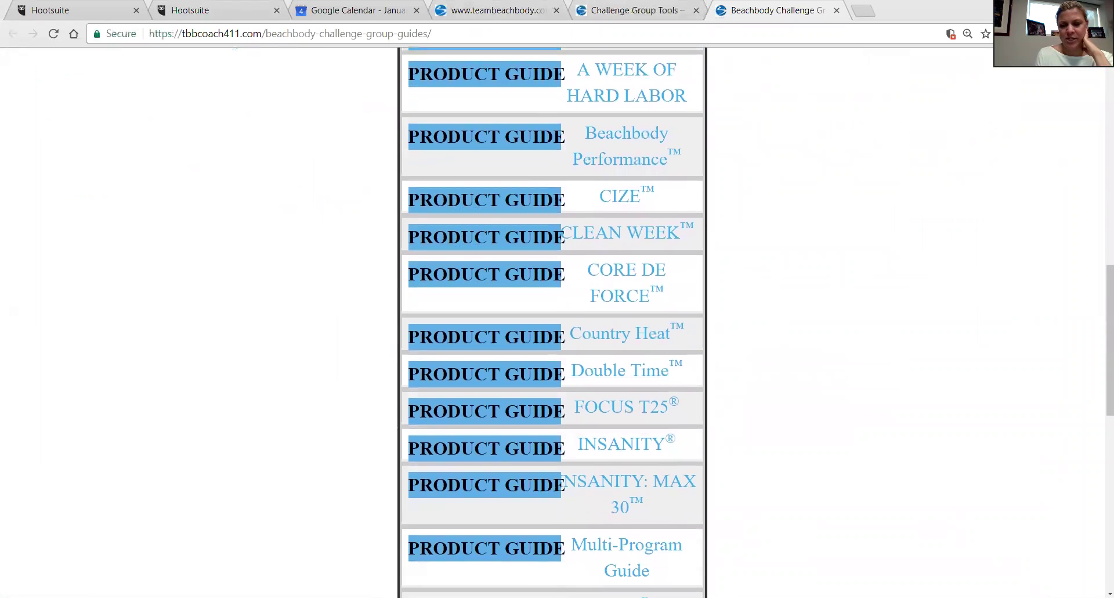
{"action": "scroll", "coordinate": [552, 322], "scroll_direction": "down", "scroll_amount": 1}
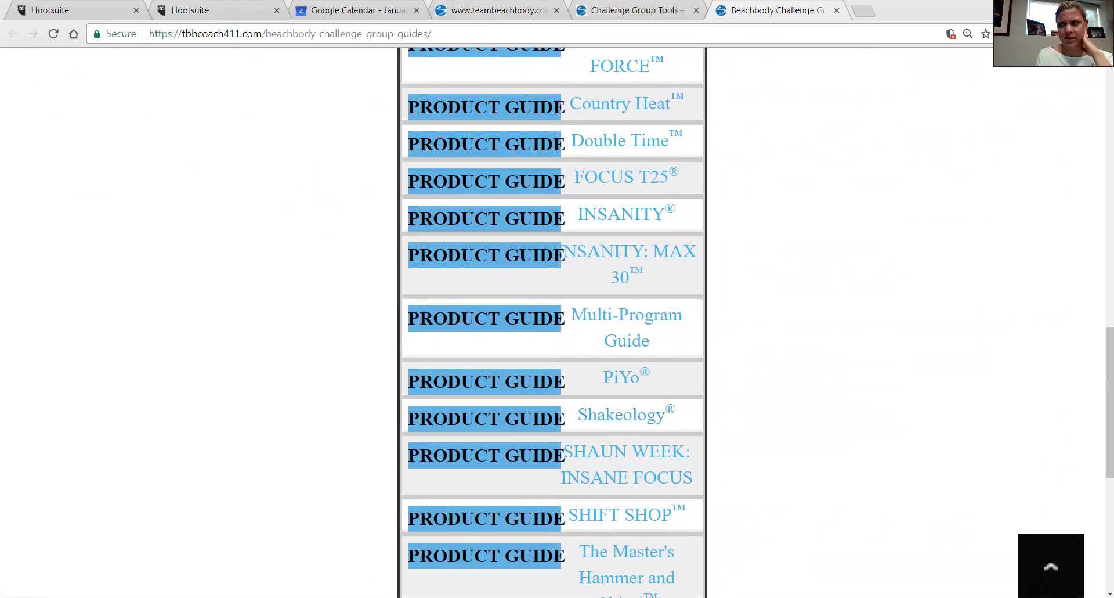
{"action": "scroll", "coordinate": [551, 322], "scroll_direction": "up", "scroll_amount": 6}
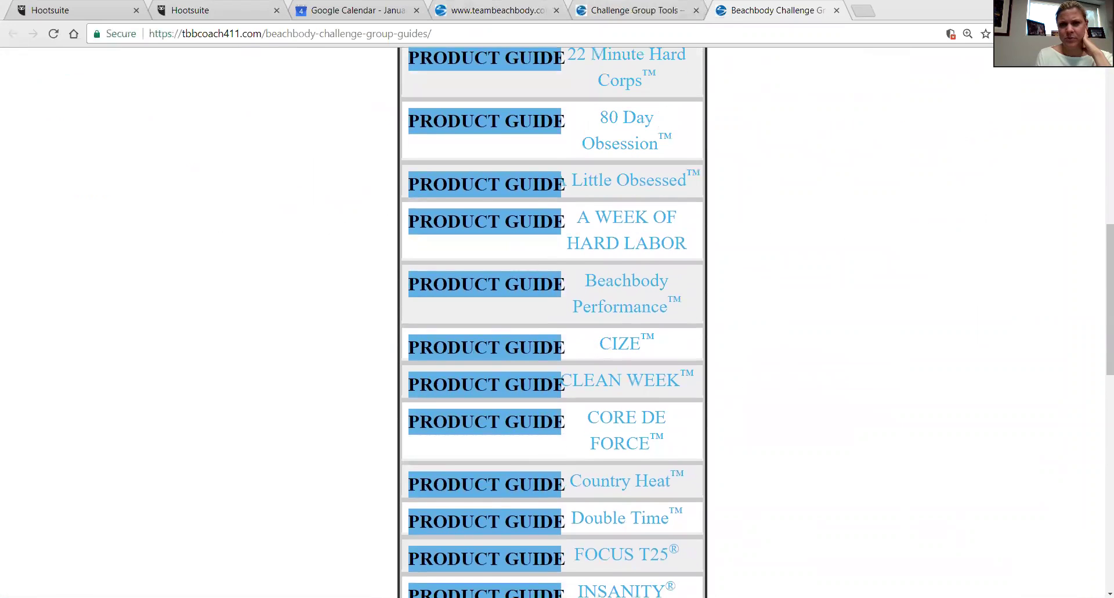
{"action": "scroll", "coordinate": [551, 322], "scroll_direction": "up", "scroll_amount": 7}
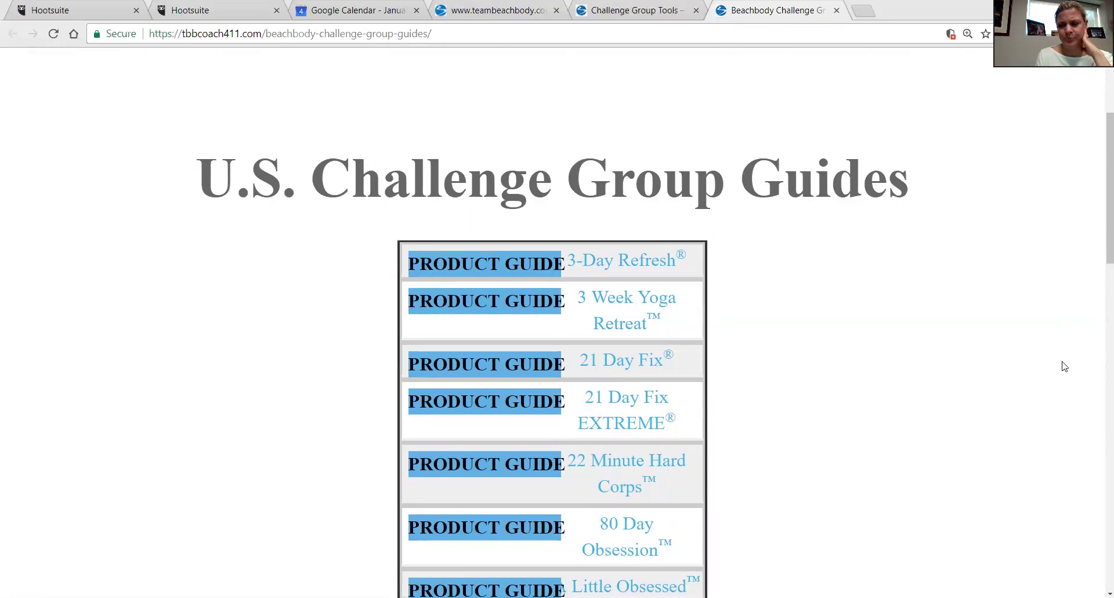
{"action": "scroll", "coordinate": [1065, 366], "scroll_direction": "down", "scroll_amount": 10}
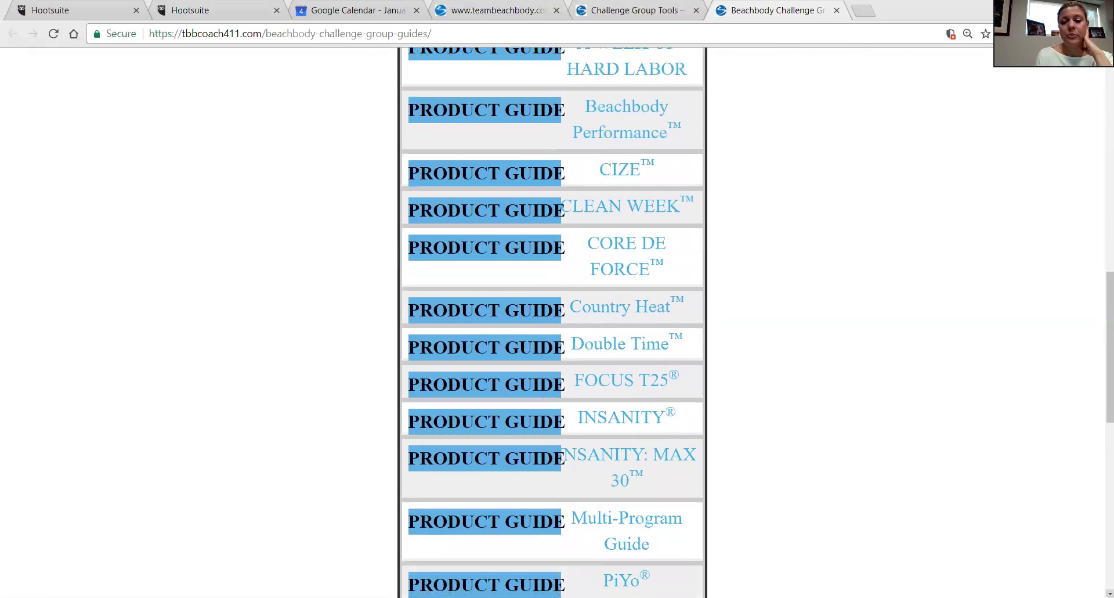
{"action": "scroll", "coordinate": [759, 513], "scroll_direction": "down", "scroll_amount": 3}
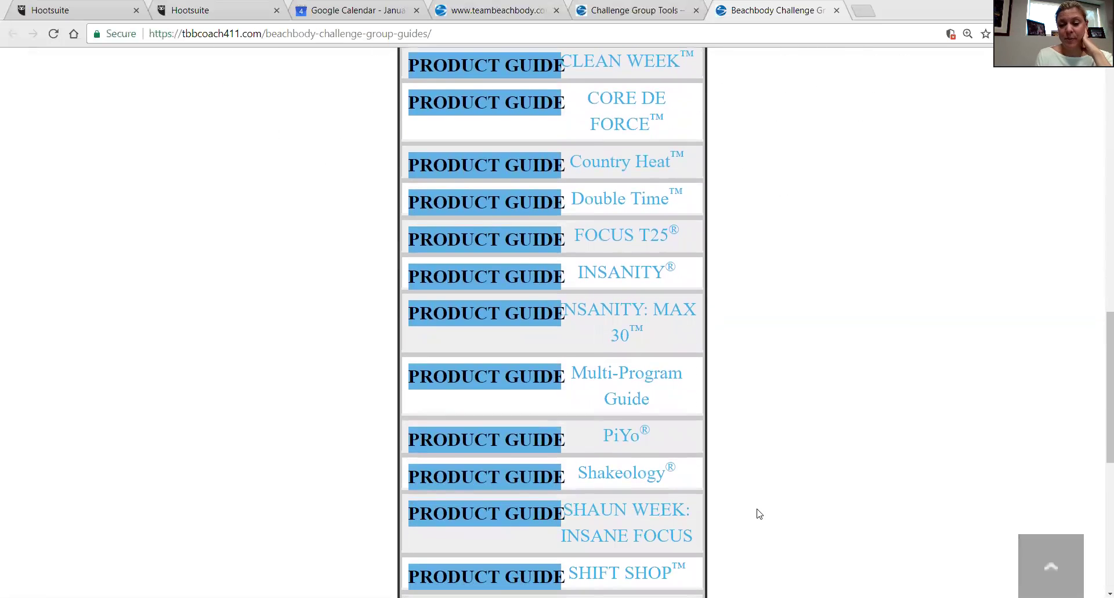
{"action": "left_click", "coordinate": [618, 478]}
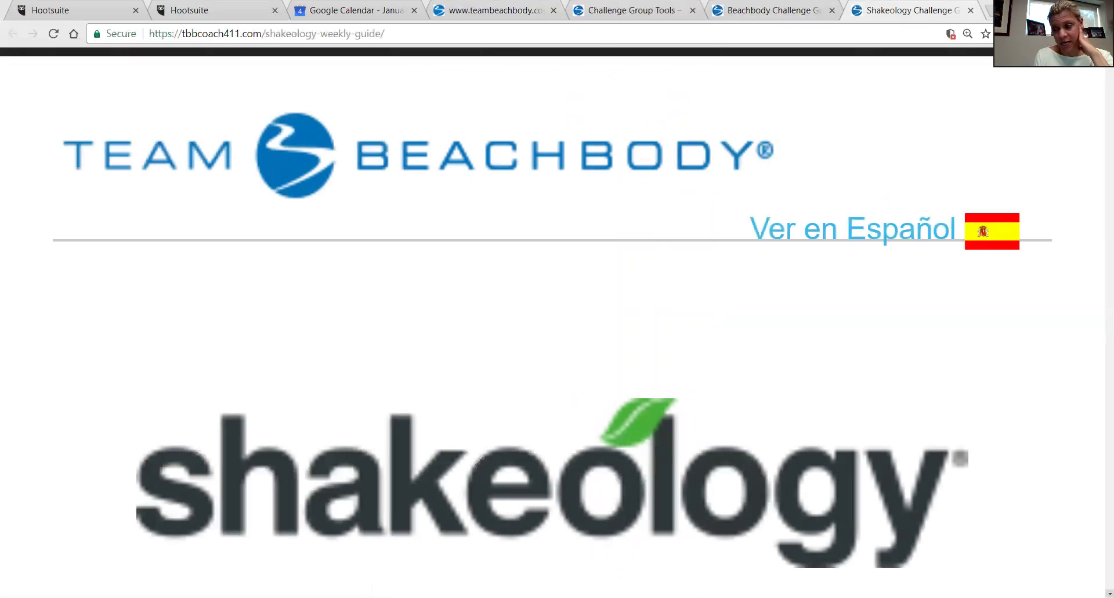
Look through the Shakeology guide's daily posts from Day 1 to the Day 4 Success Story for content to share.
{"action": "scroll", "coordinate": [558, 313], "scroll_direction": "down", "scroll_amount": 10}
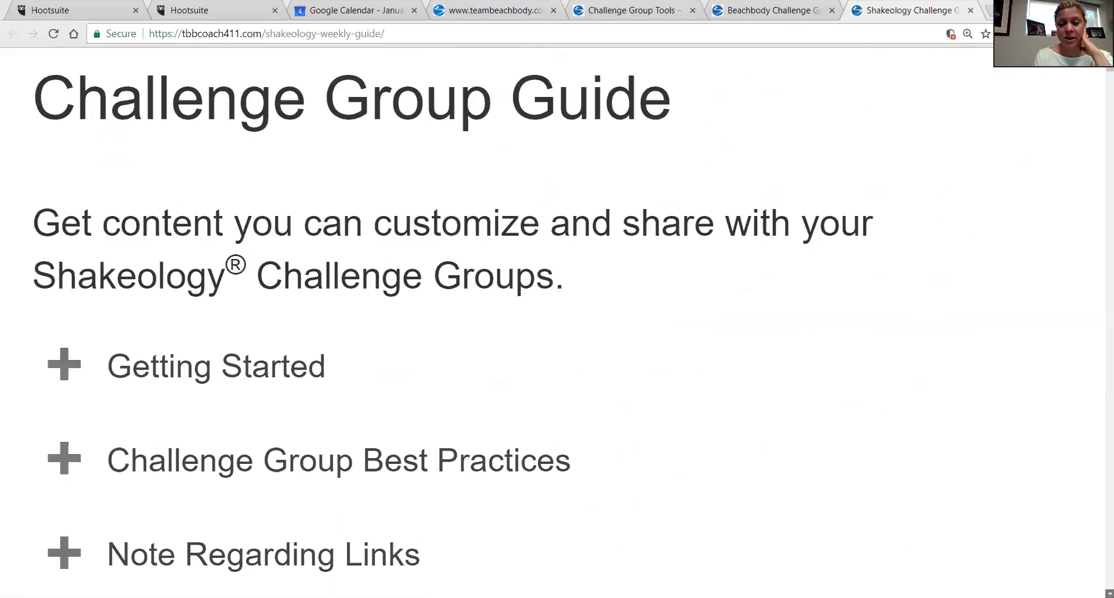
{"action": "scroll", "coordinate": [557, 313], "scroll_direction": "down", "scroll_amount": 6}
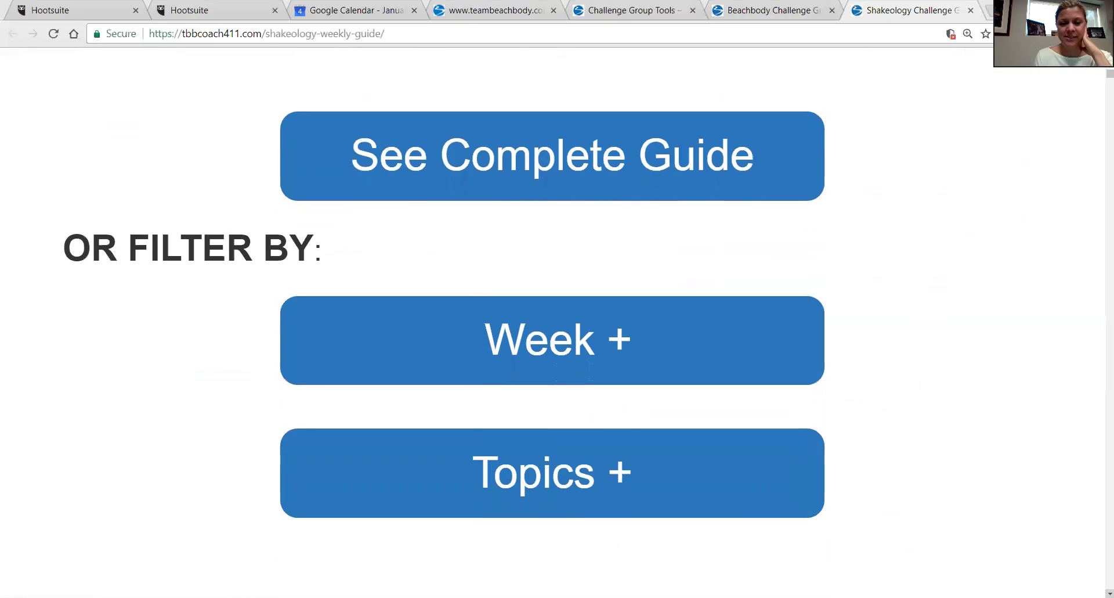
{"action": "scroll", "coordinate": [557, 313], "scroll_direction": "down", "scroll_amount": 12}
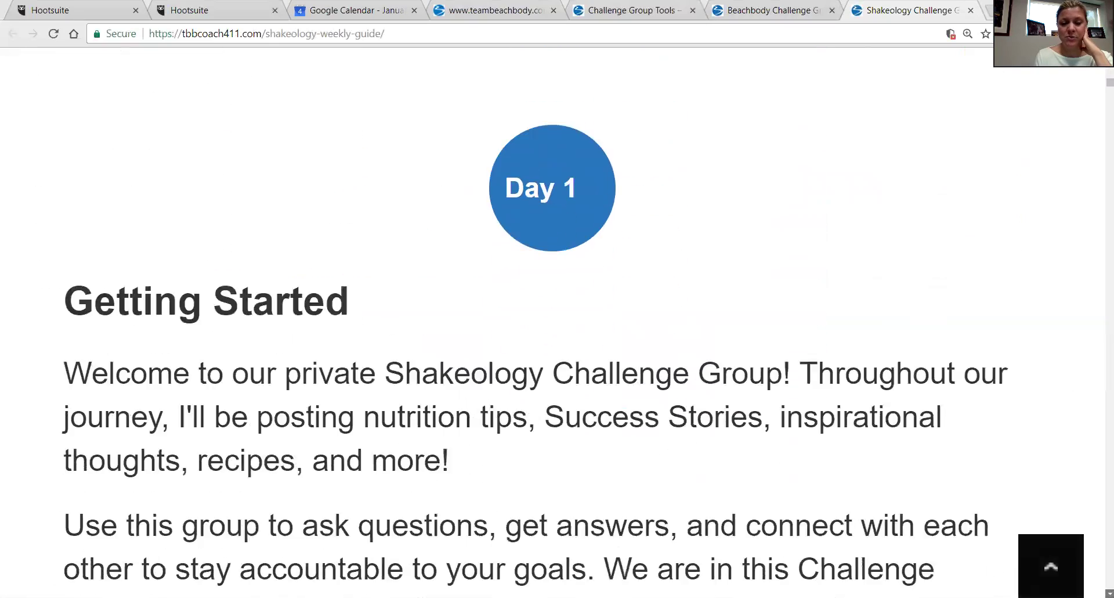
{"action": "scroll", "coordinate": [558, 314], "scroll_direction": "down", "scroll_amount": 15}
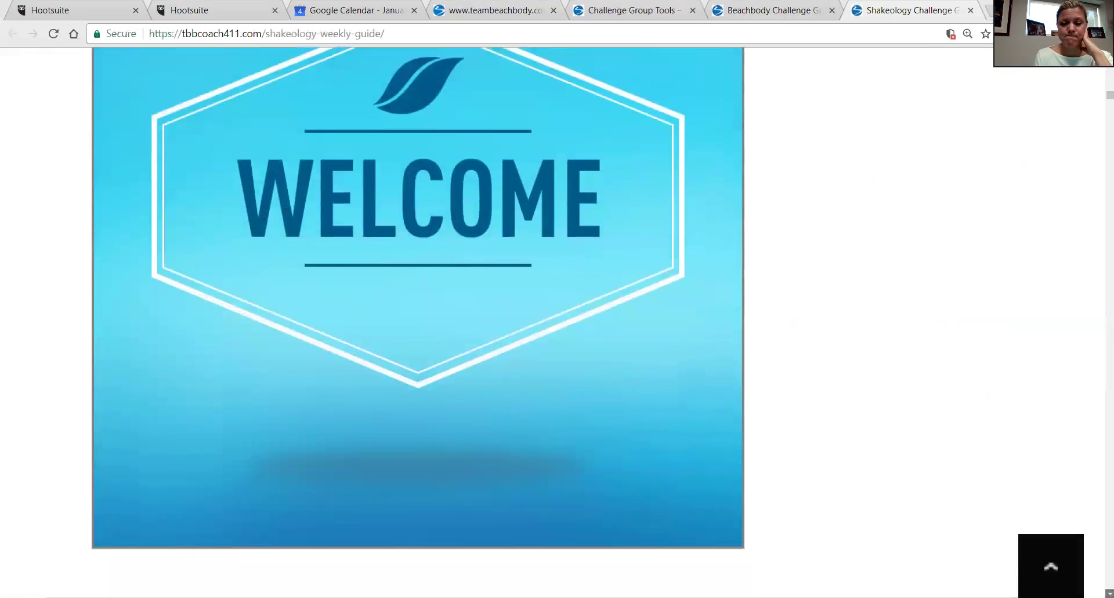
{"action": "scroll", "coordinate": [557, 313], "scroll_direction": "down", "scroll_amount": 19}
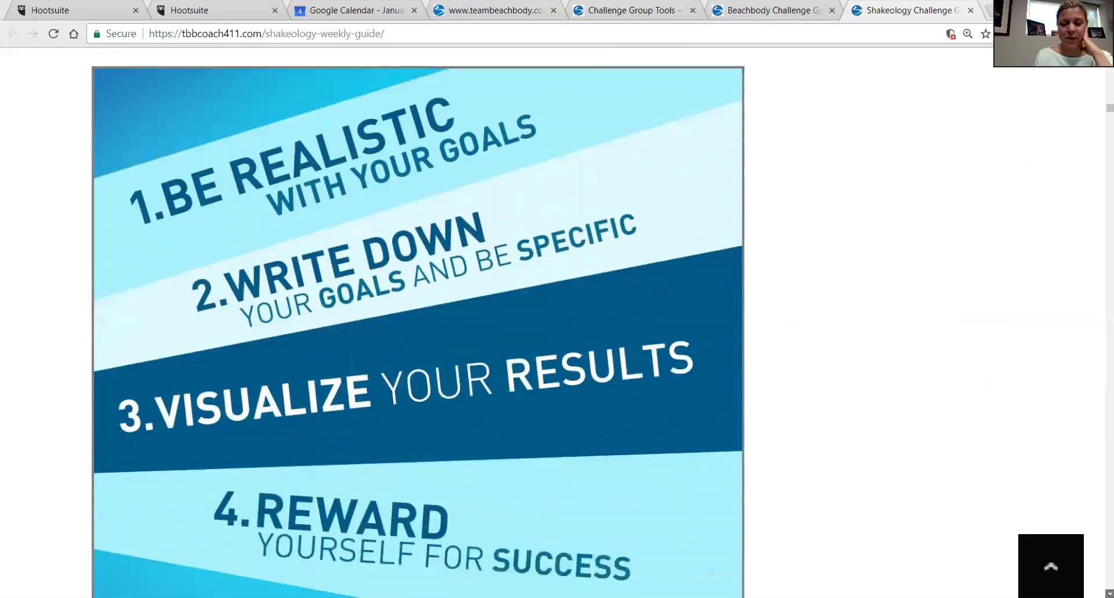
{"action": "scroll", "coordinate": [557, 314], "scroll_direction": "down", "scroll_amount": 20}
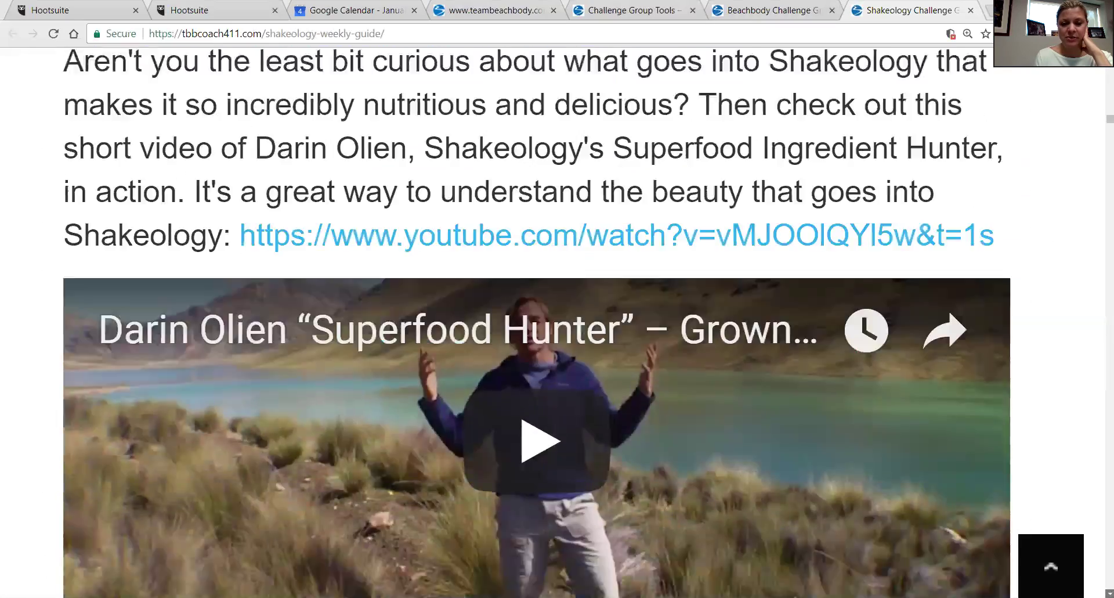
{"action": "scroll", "coordinate": [557, 313], "scroll_direction": "down", "scroll_amount": 18}
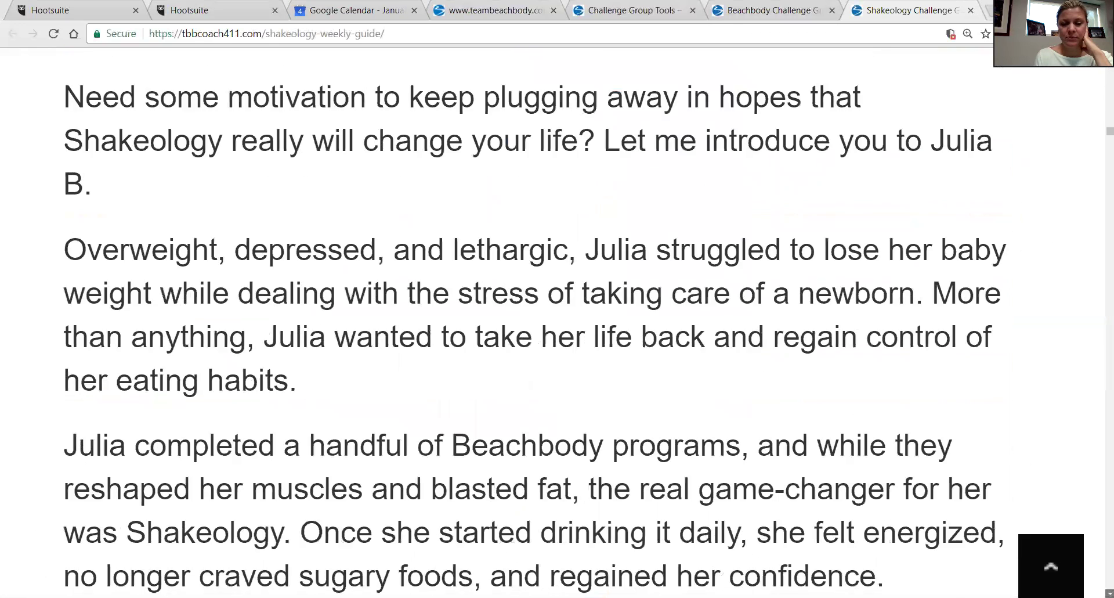
{"action": "scroll", "coordinate": [557, 314], "scroll_direction": "down", "scroll_amount": 9}
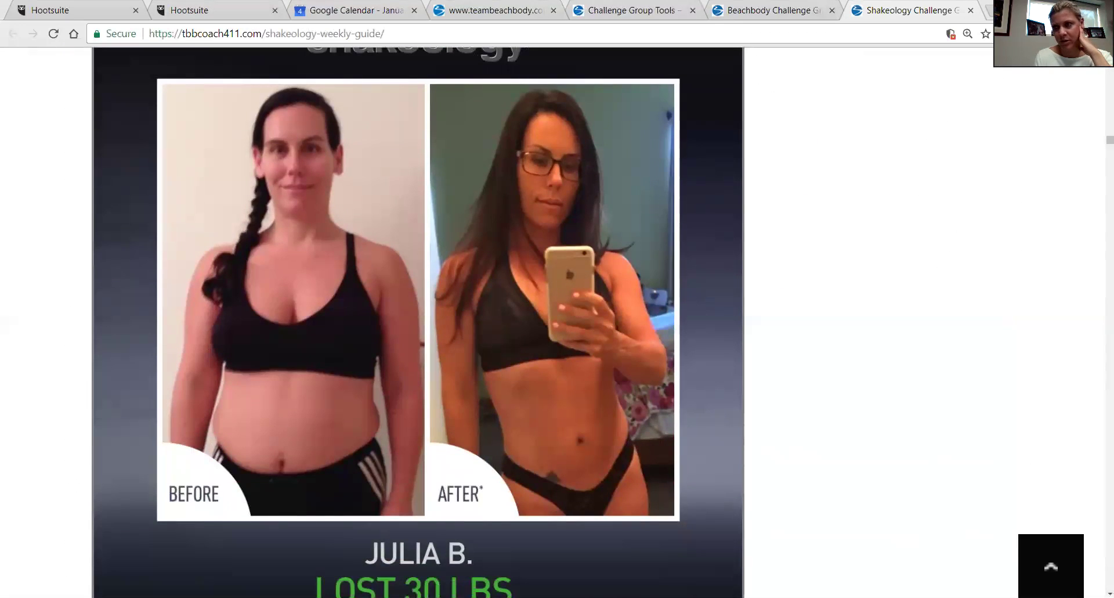
{"action": "scroll", "coordinate": [418, 319], "scroll_direction": "up", "scroll_amount": 13}
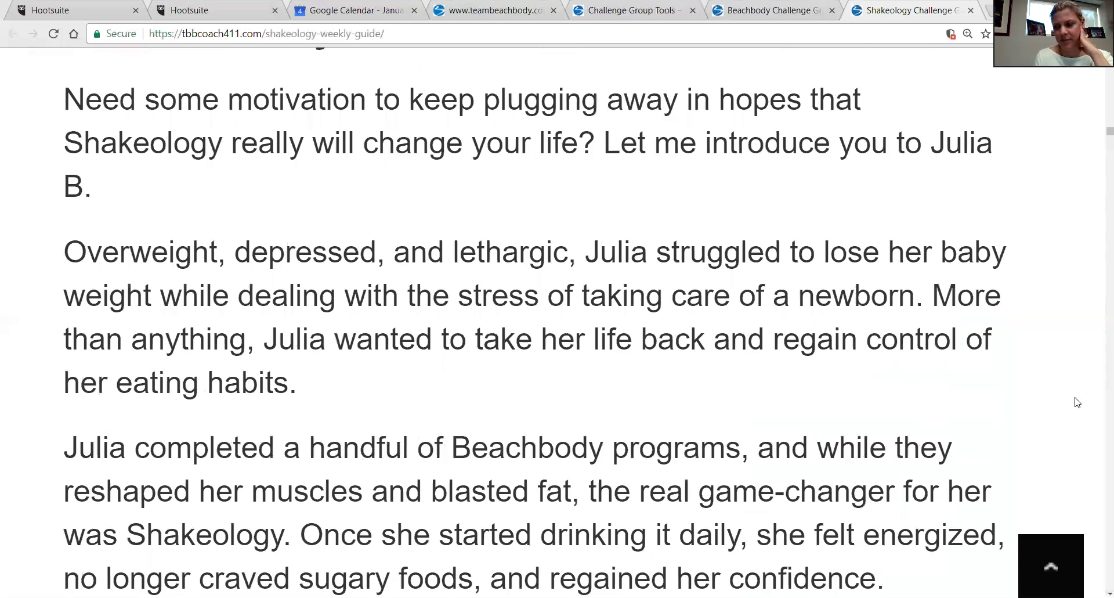
Save the Day 4 before-and-after image to the Desktop as "4.9 Shako post".
{"action": "left_click", "coordinate": [1110, 592]}
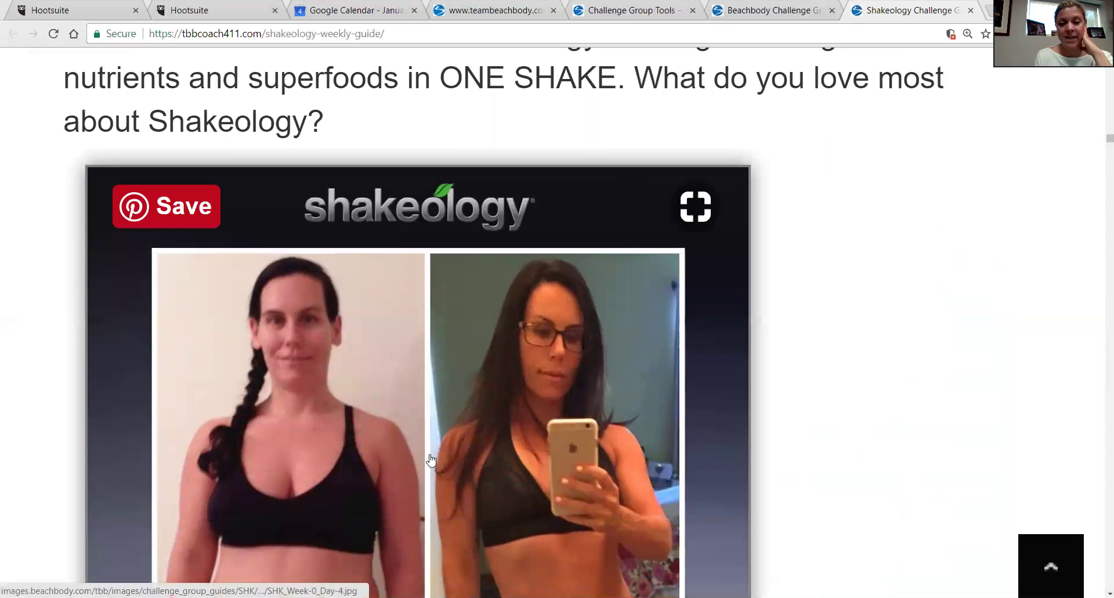
{"action": "right_click", "coordinate": [431, 461]}
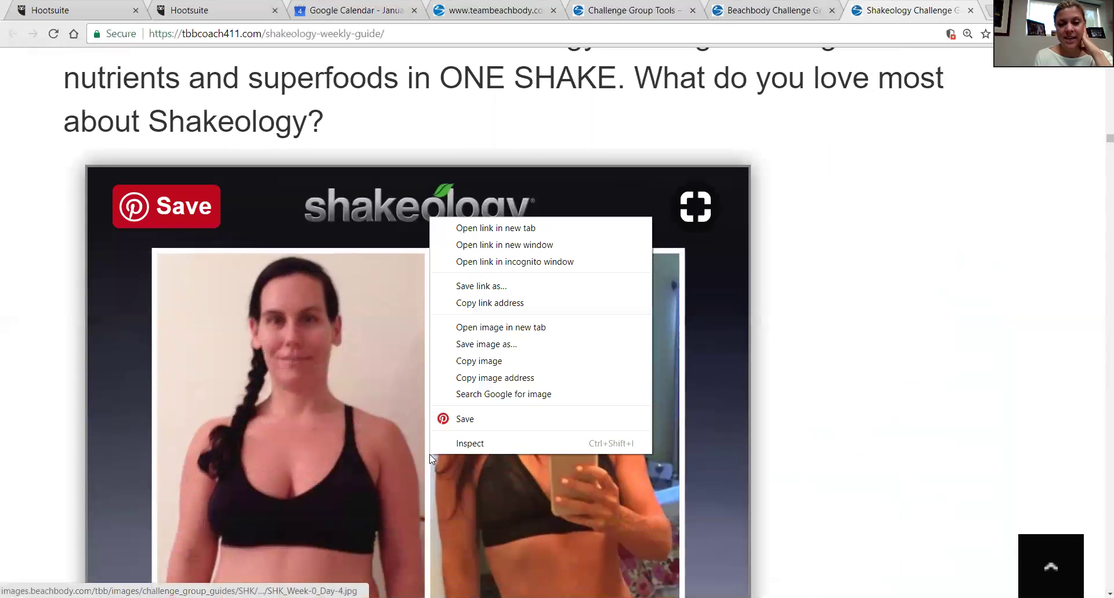
{"action": "left_click", "coordinate": [479, 343]}
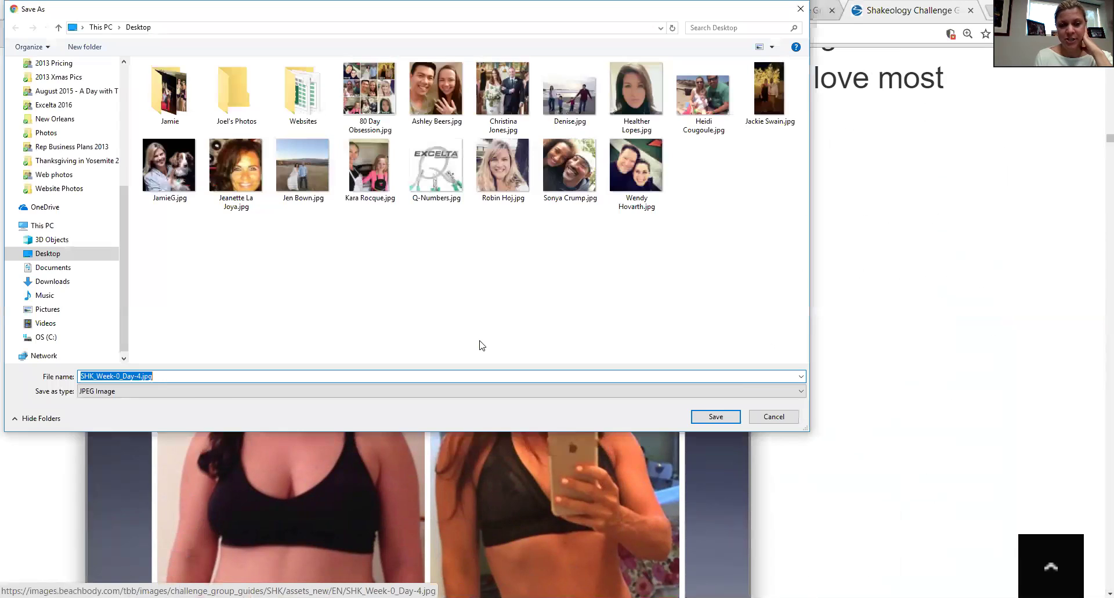
{"action": "left_click_drag", "start_coordinate": [121, 237], "coordinate": [113, 116]}
{"action": "left_click", "coordinate": [50, 87]}
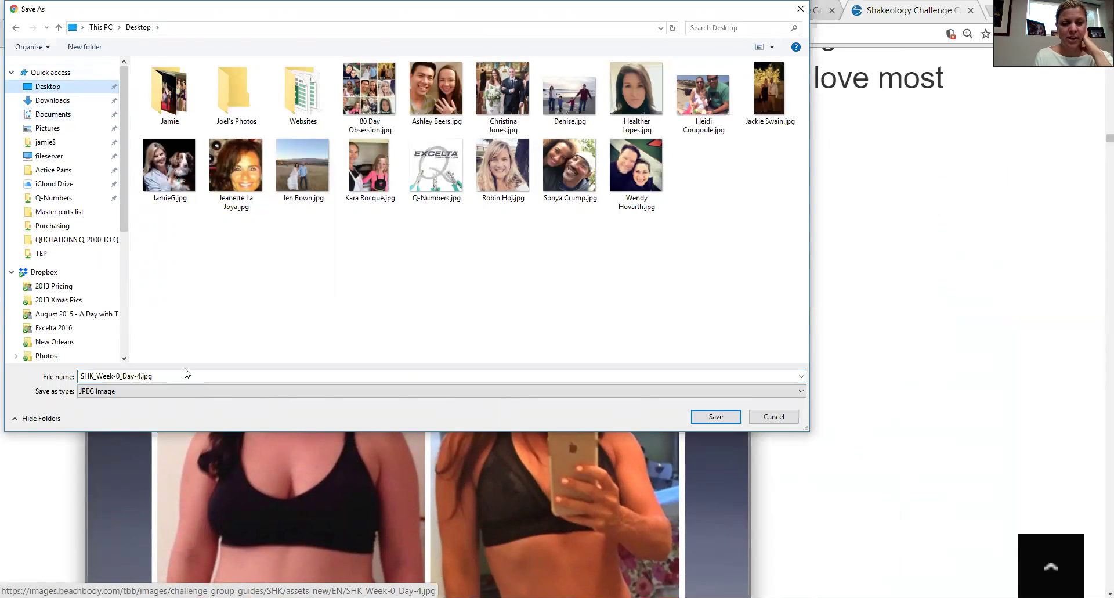
{"action": "left_click", "coordinate": [169, 376]}
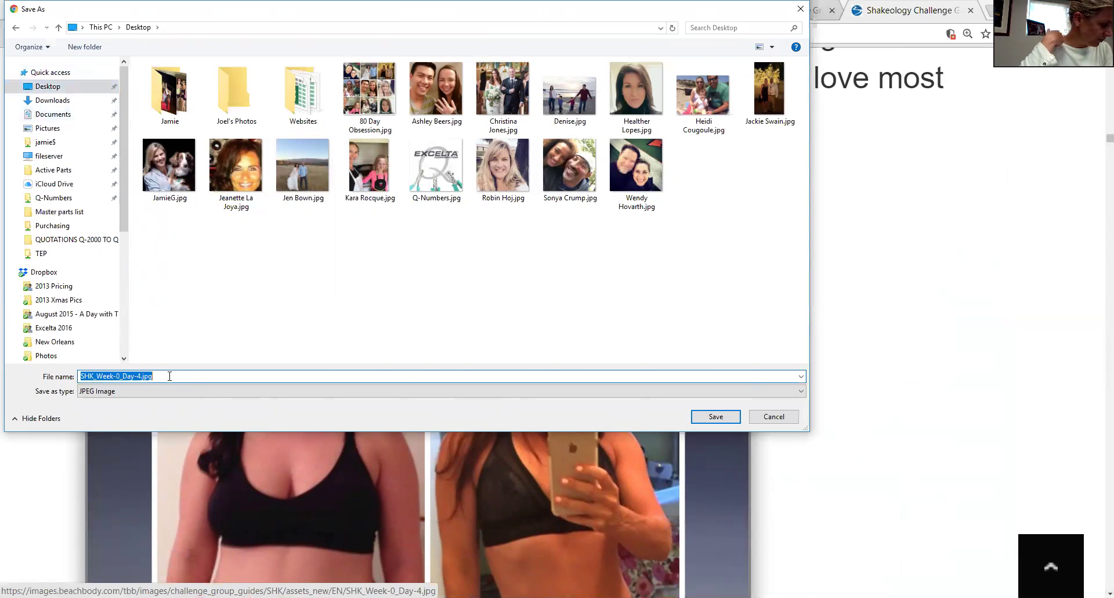
{"action": "type", "text": "4.9 Shako post"}
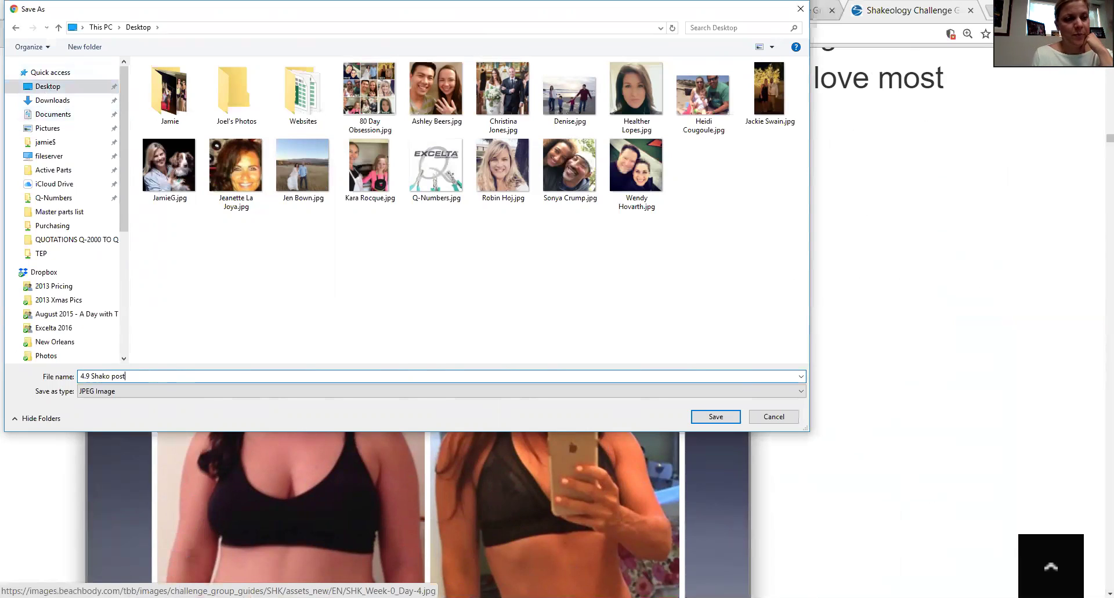
{"action": "left_click", "coordinate": [716, 417]}
Copy the full Day 4 Success Story text from the guide and paste it into a new Hootsuite message.
{"action": "scroll", "coordinate": [1070, 167], "scroll_direction": "up", "scroll_amount": 1}
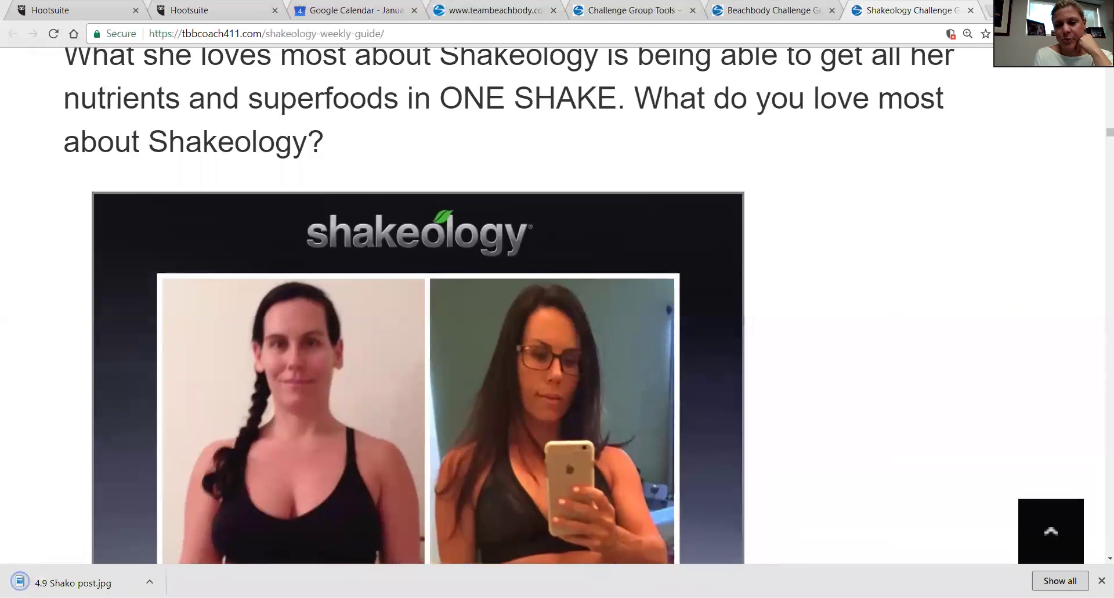
{"action": "scroll", "coordinate": [617, 241], "scroll_direction": "up", "scroll_amount": 5}
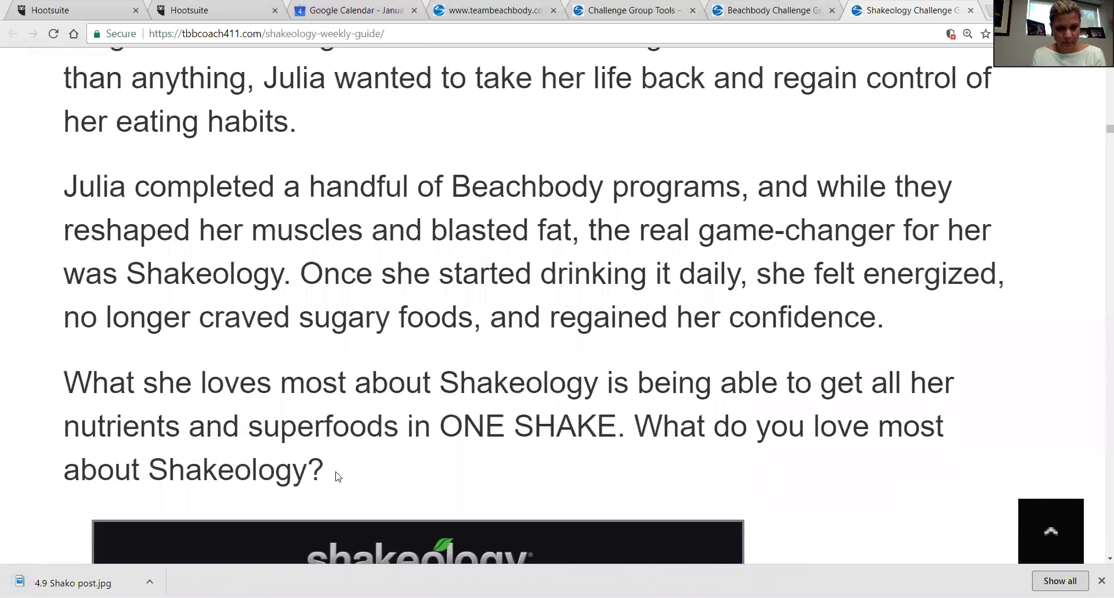
{"action": "left_click_drag", "start_coordinate": [331, 470], "coordinate": [121, 238]}
{"action": "left_click_drag", "start_coordinate": [85, 321], "coordinate": [65, 408]}
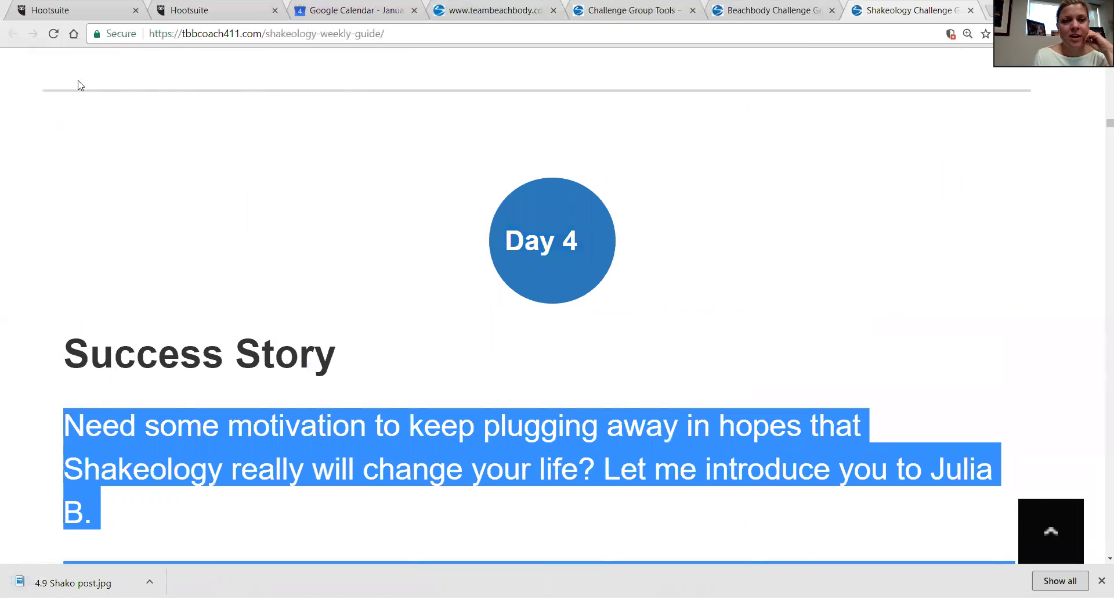
{"action": "left_click", "coordinate": [197, 16]}
{"action": "left_click", "coordinate": [355, 68]}
{"action": "key", "text": "ctrl+v"}
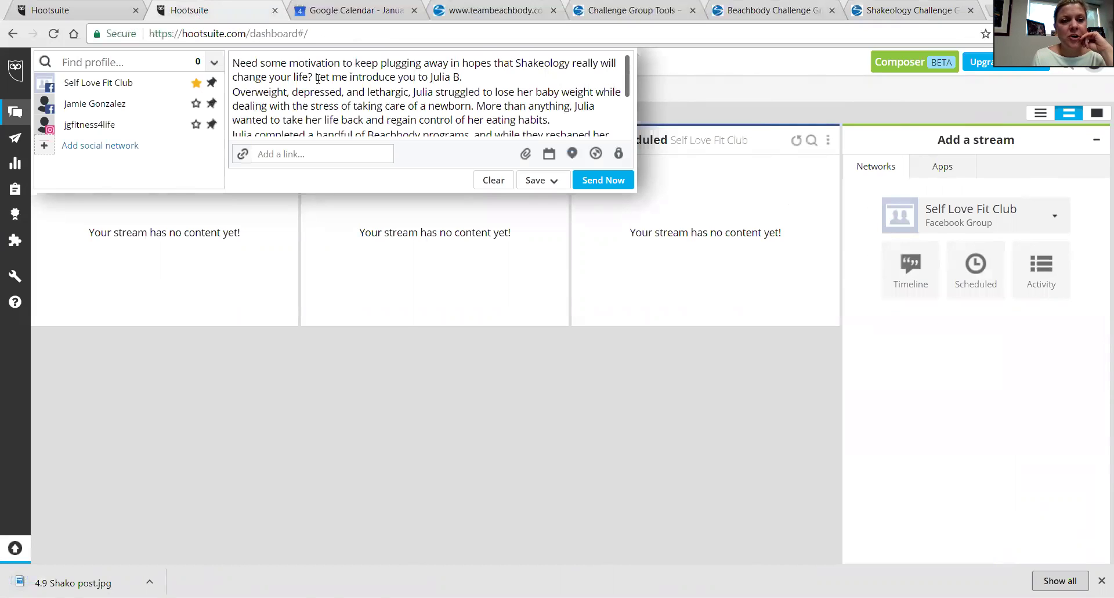
Attach the image 4.9 Shako post.jpg from the Desktop to the message.
{"action": "left_click", "coordinate": [527, 155]}
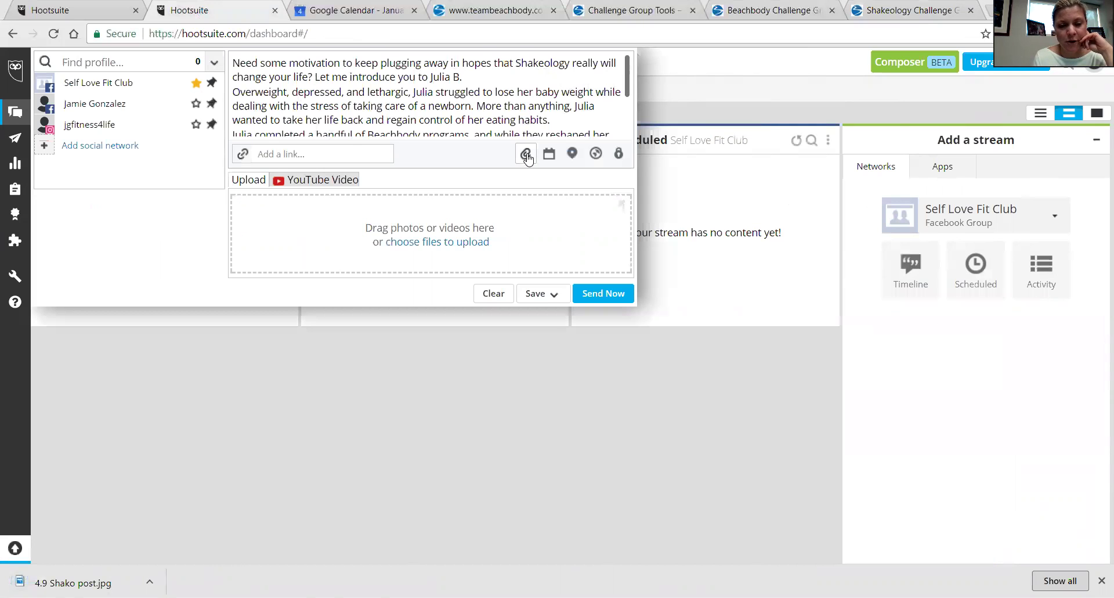
{"action": "left_click", "coordinate": [423, 242]}
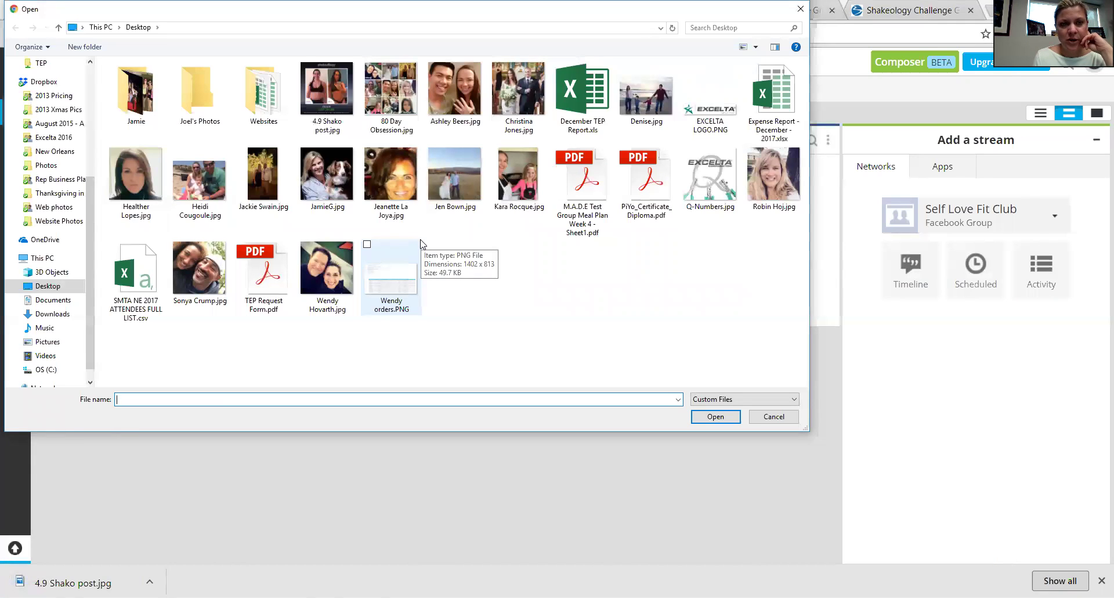
{"action": "left_click", "coordinate": [330, 93]}
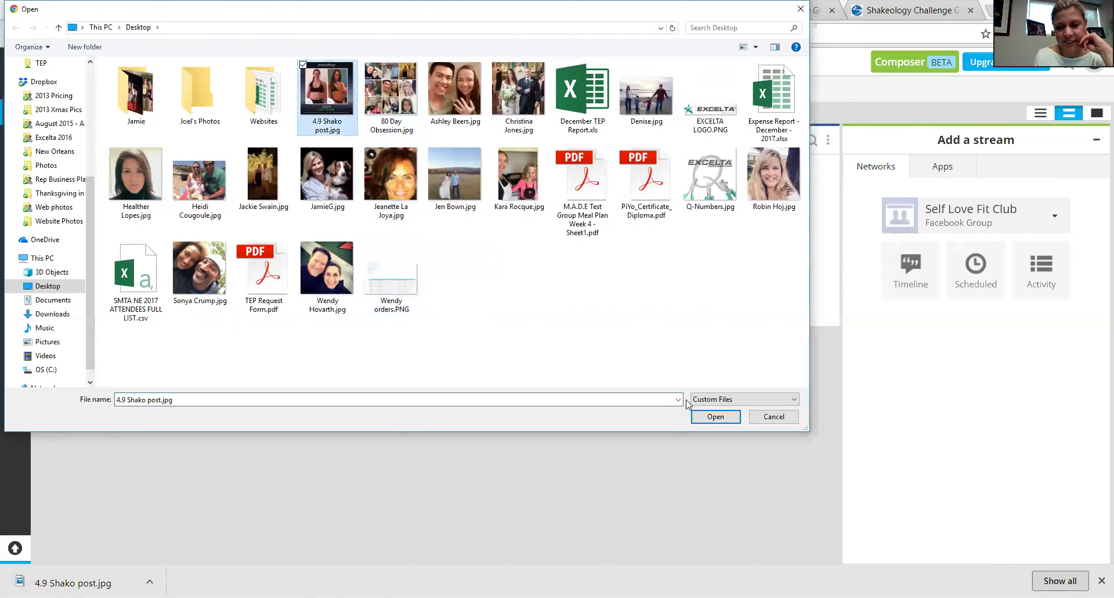
{"action": "left_click", "coordinate": [701, 416]}
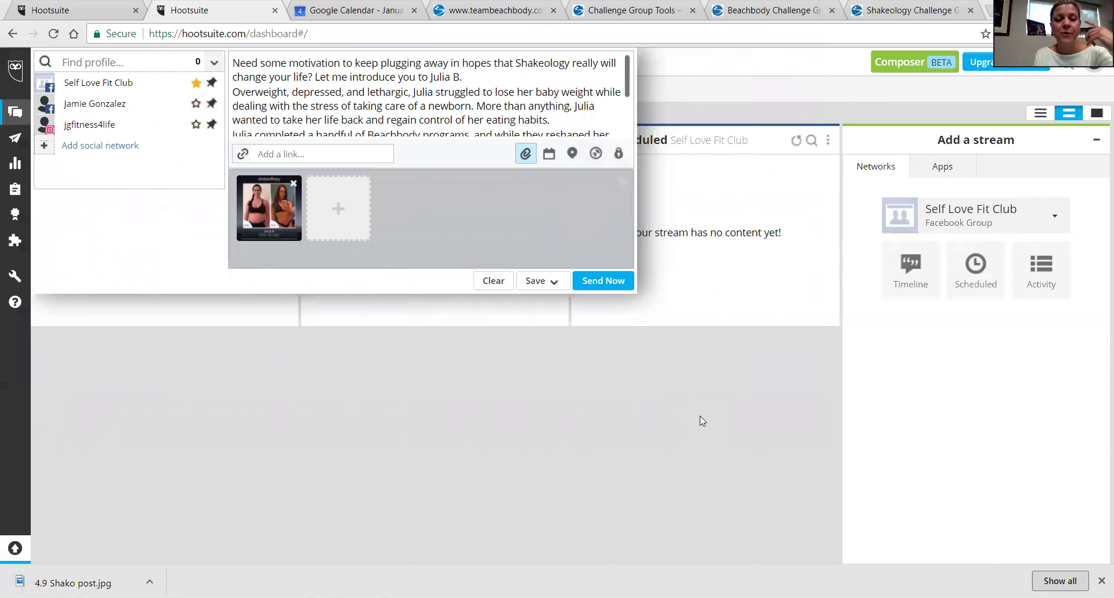
{"action": "left_click", "coordinate": [864, 444]}
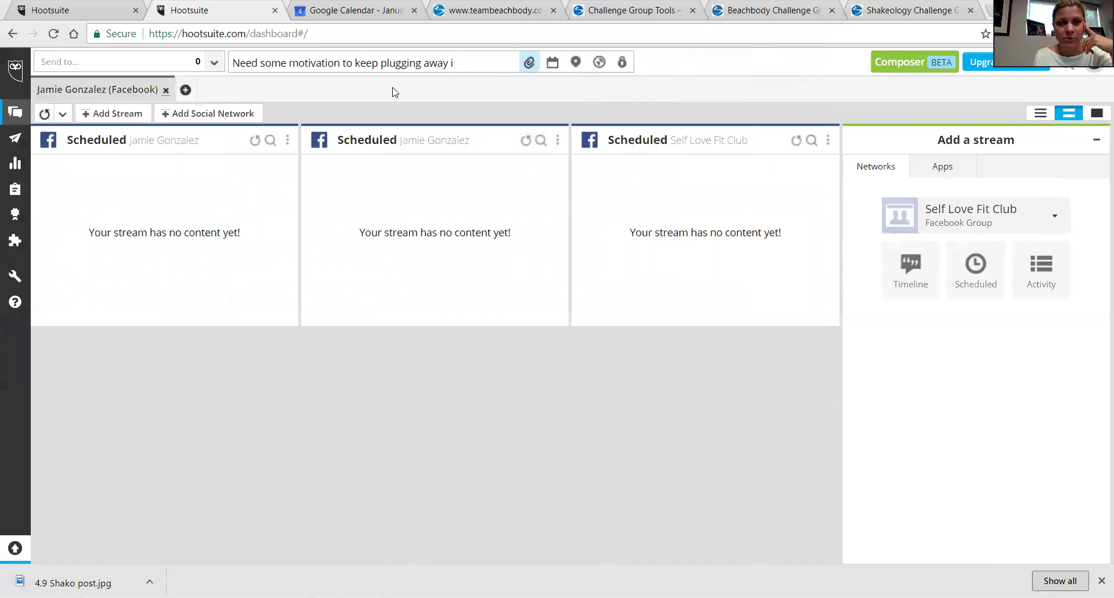
{"action": "left_click", "coordinate": [494, 65]}
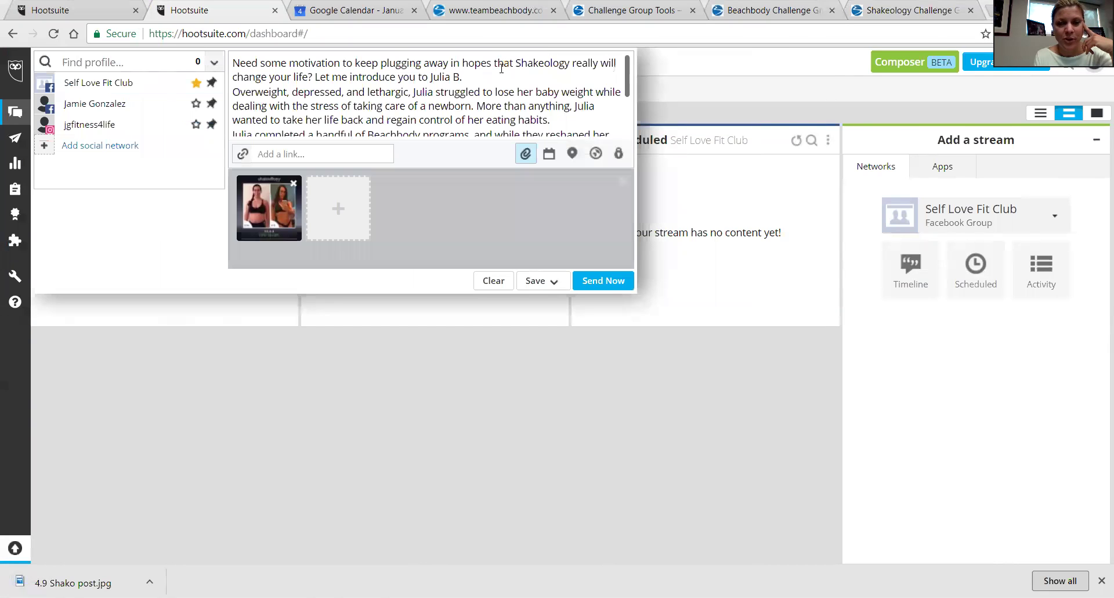
Set the message's scheduled date to 2018-04-09 and its time to 12:00 PM.
{"action": "left_click", "coordinate": [549, 154]}
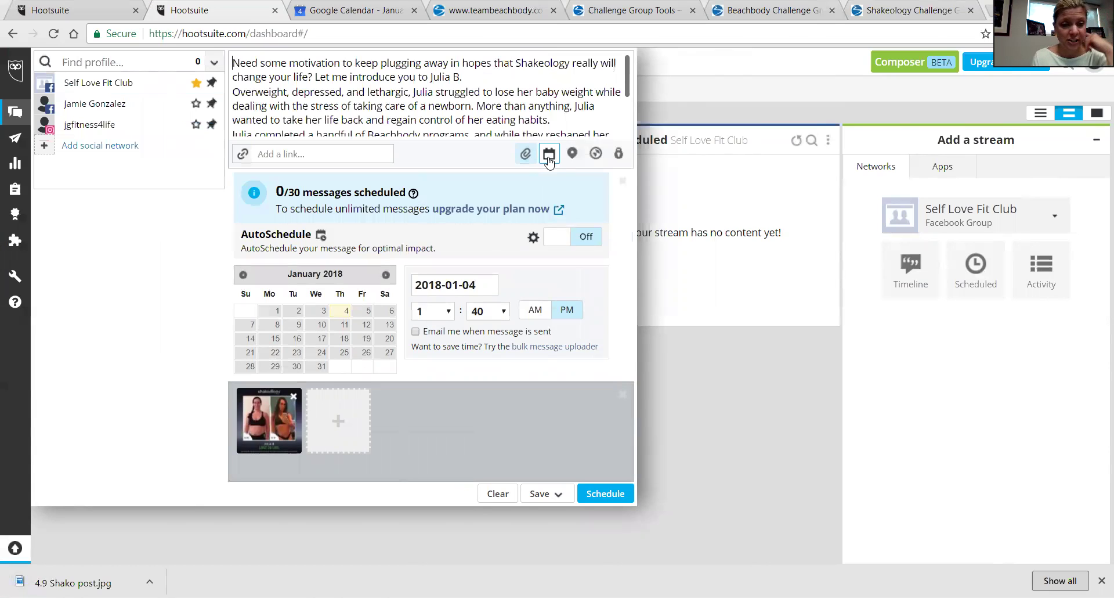
{"action": "left_click", "coordinate": [386, 274]}
{"action": "left_click", "coordinate": [386, 274]}
{"action": "left_click", "coordinate": [386, 275]}
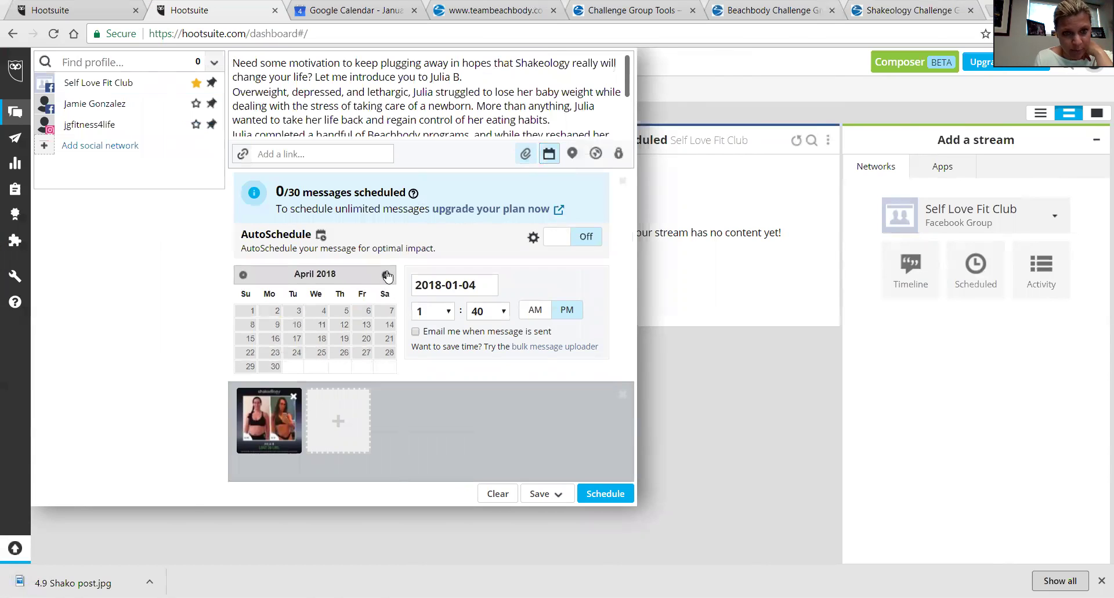
{"action": "left_click", "coordinate": [270, 326]}
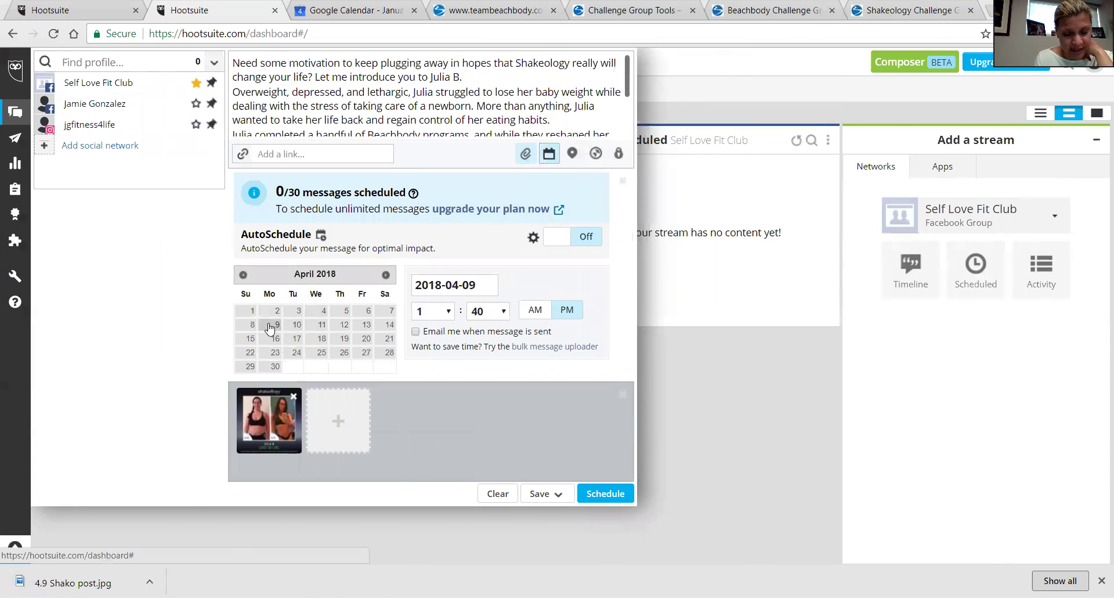
{"action": "left_click", "coordinate": [448, 313]}
{"action": "left_click", "coordinate": [441, 293]}
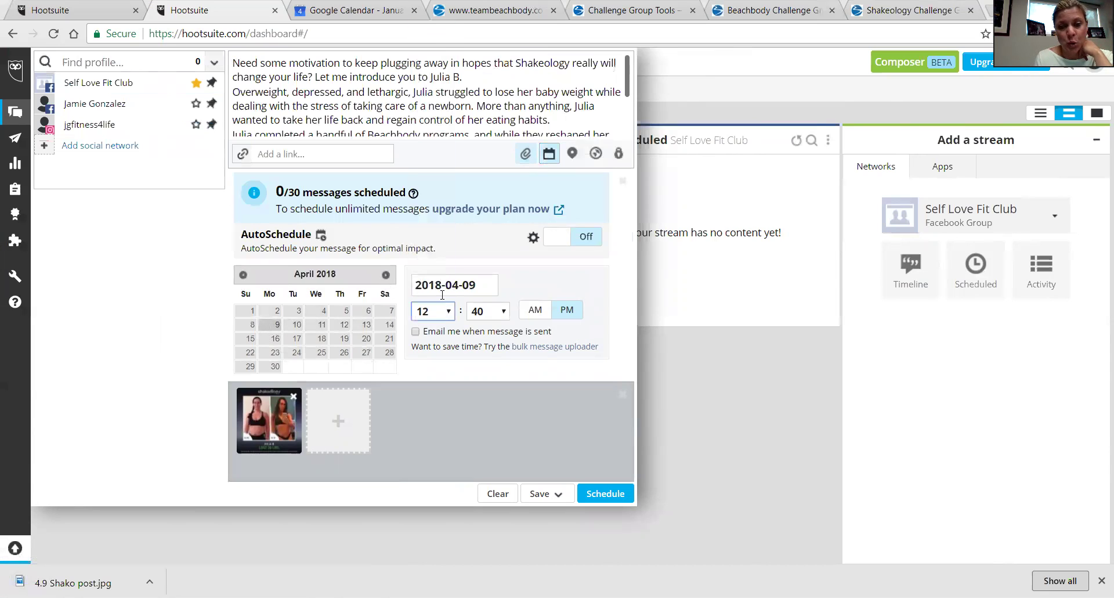
{"action": "left_click", "coordinate": [504, 319]}
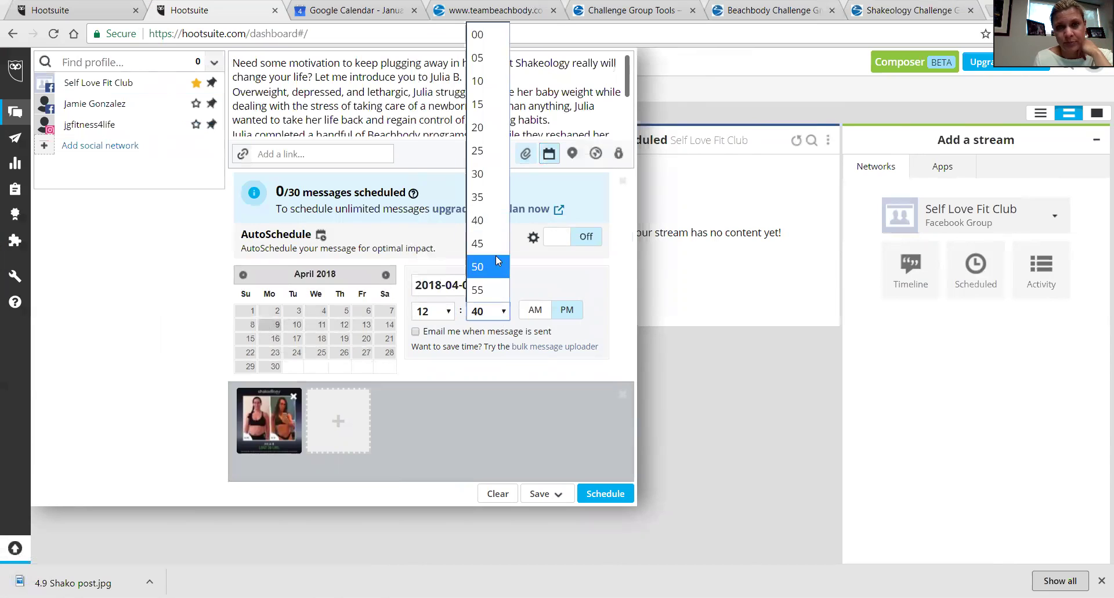
{"action": "left_click", "coordinate": [488, 35]}
{"action": "left_click", "coordinate": [566, 311]}
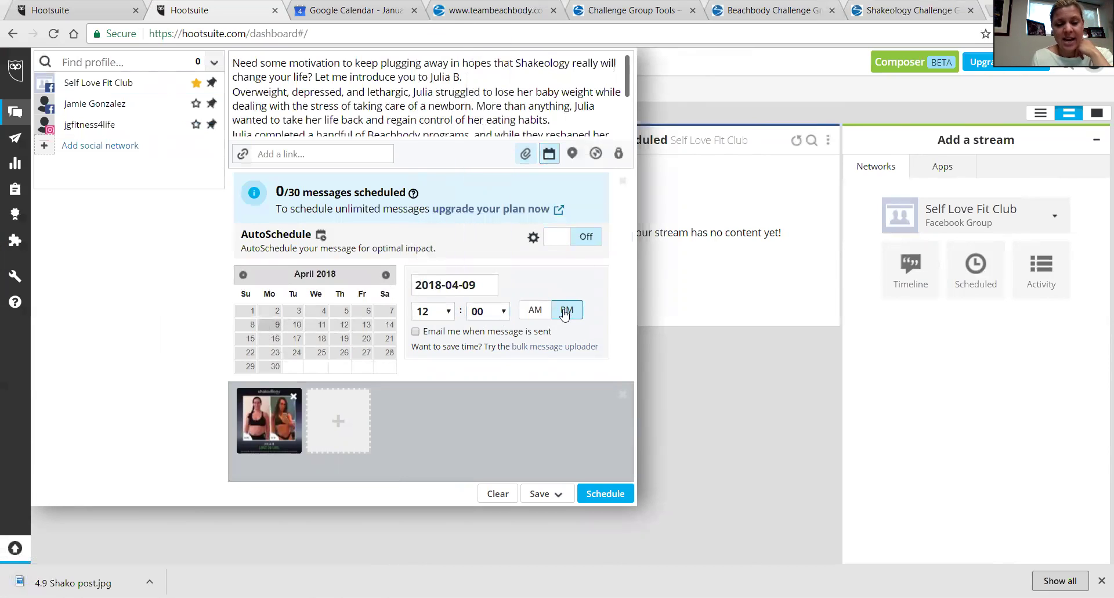
{"action": "right_click", "coordinate": [601, 499]}
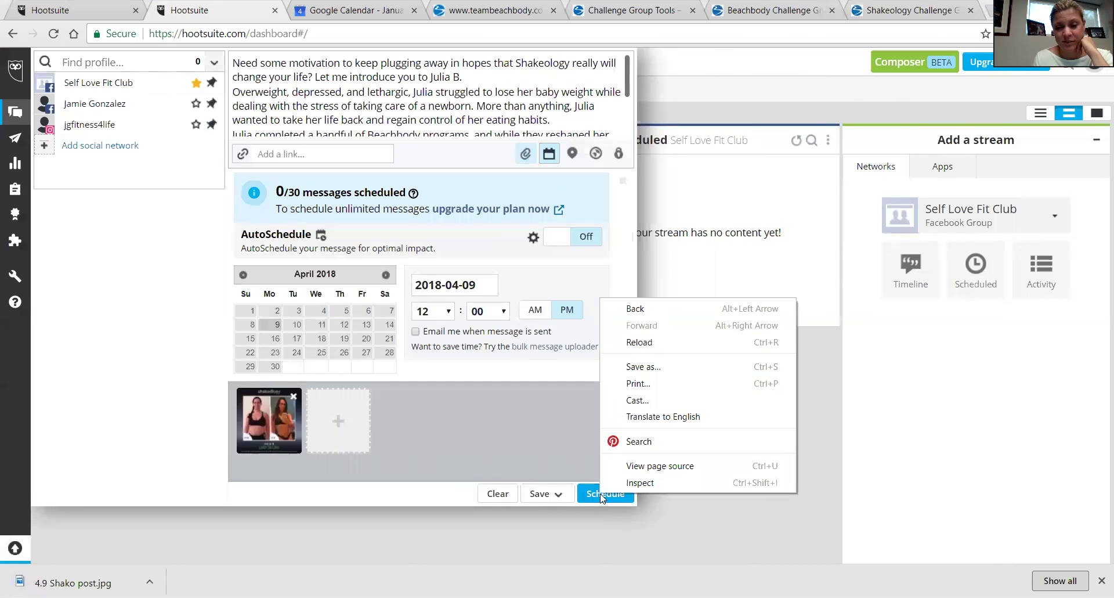
{"action": "left_click", "coordinate": [591, 493]}
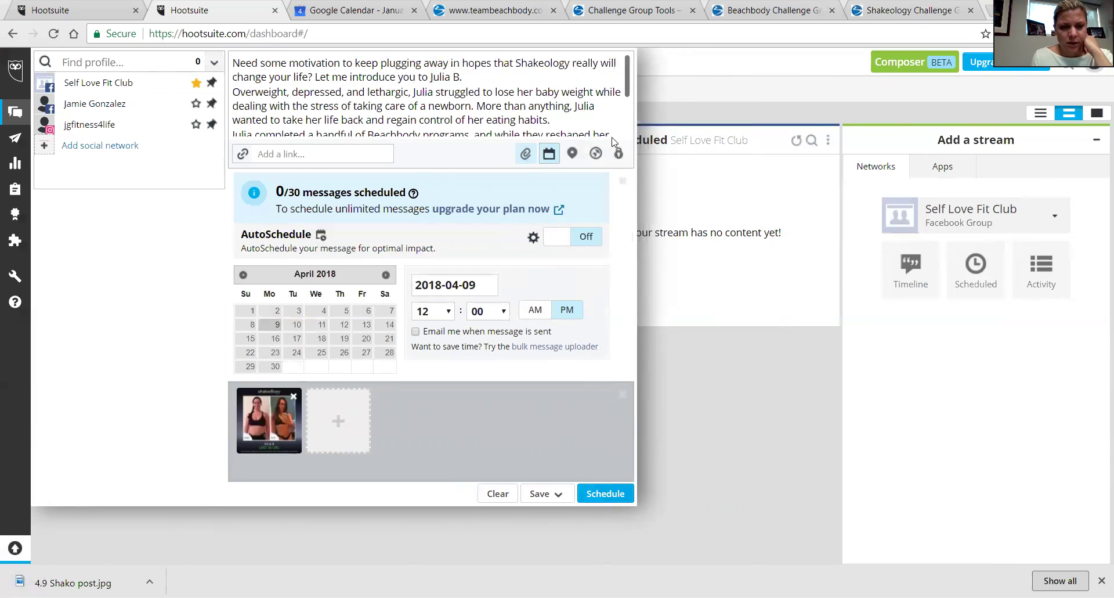
Select the Self Love Fit Club group and the Instagram profile as recipients, schedule the message, and skip the Instagram publishing setup.
{"action": "left_click", "coordinate": [108, 83]}
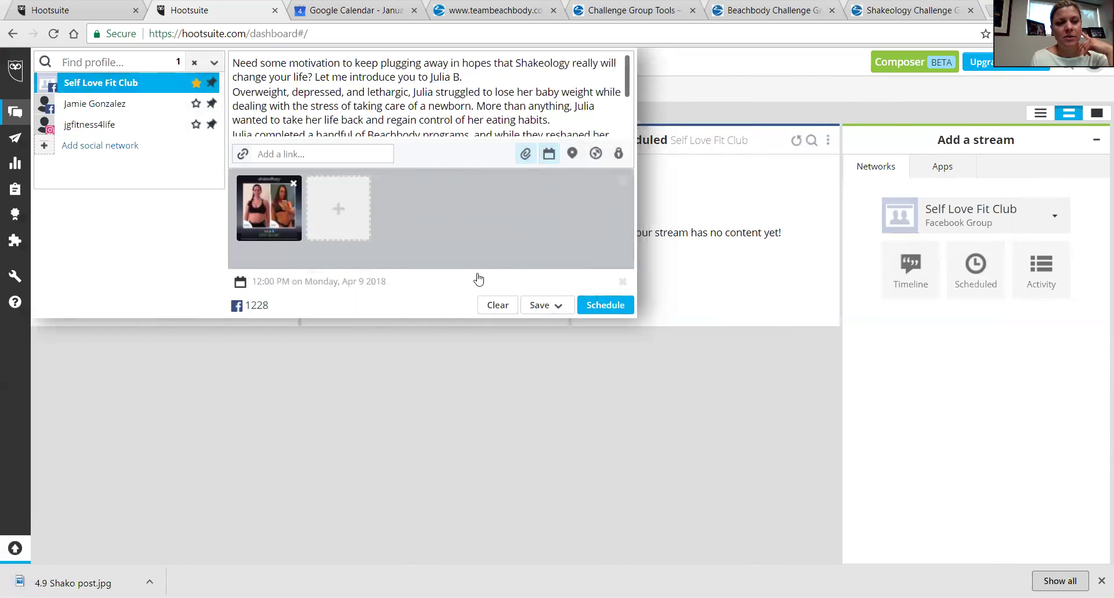
{"action": "left_click", "coordinate": [92, 125]}
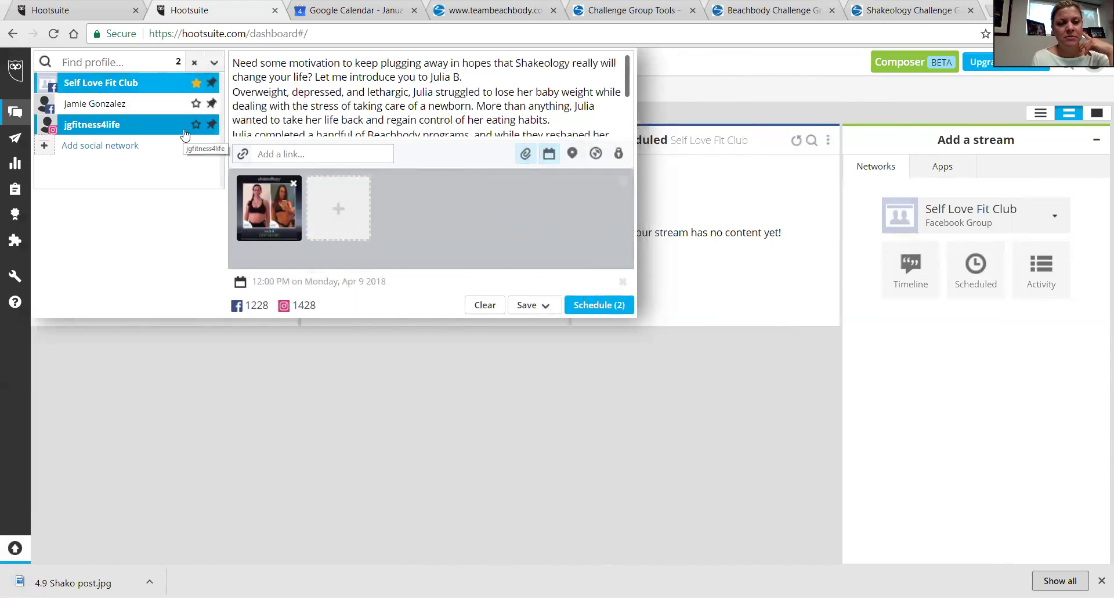
{"action": "left_click", "coordinate": [586, 363]}
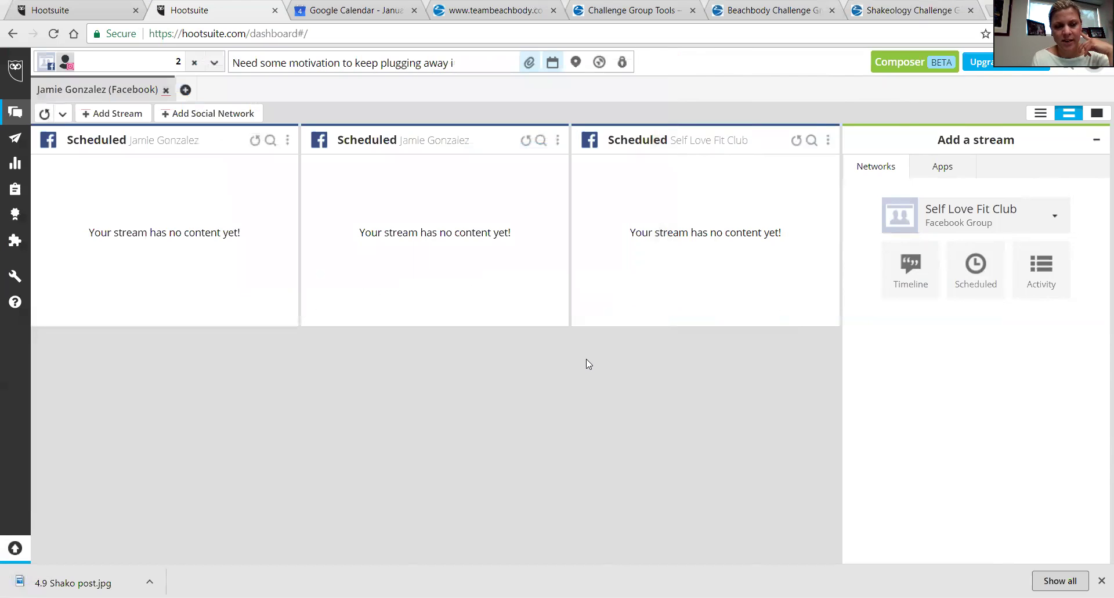
{"action": "left_click", "coordinate": [397, 63]}
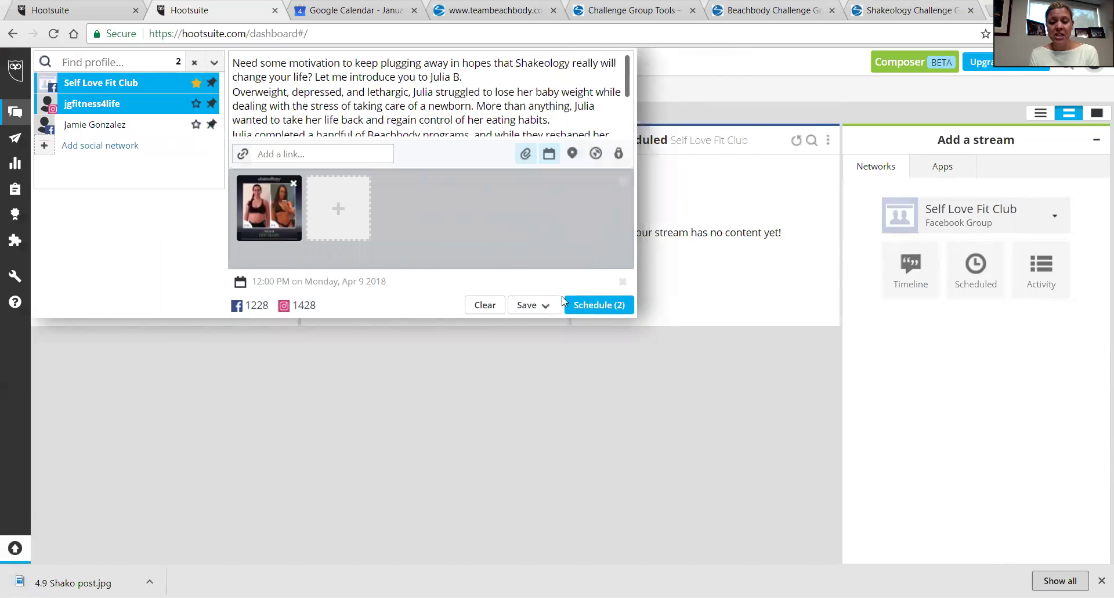
{"action": "left_click", "coordinate": [583, 305]}
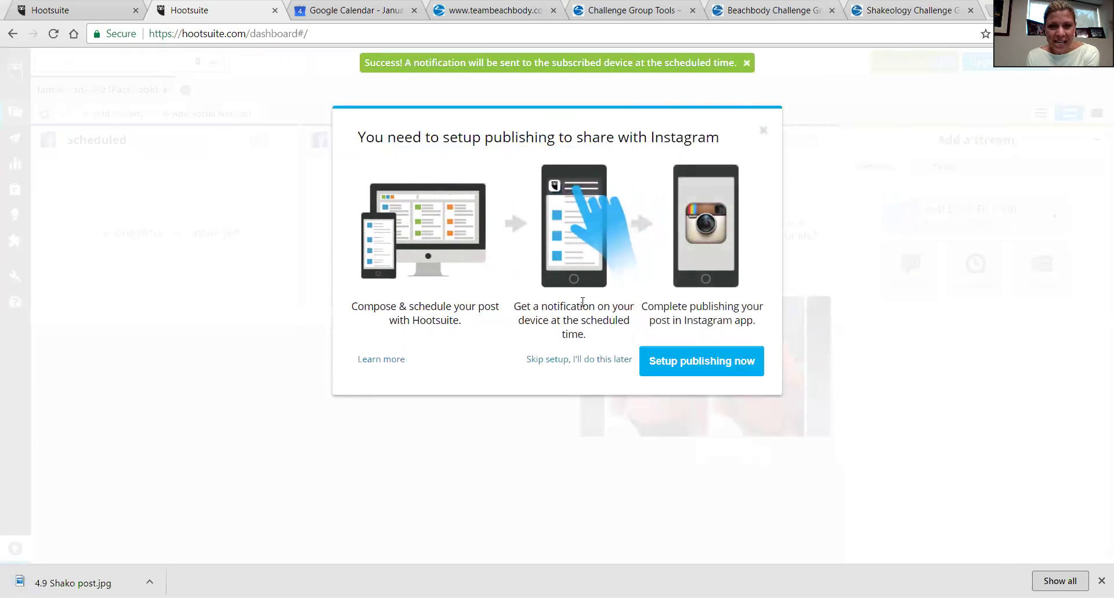
{"action": "left_click", "coordinate": [577, 361]}
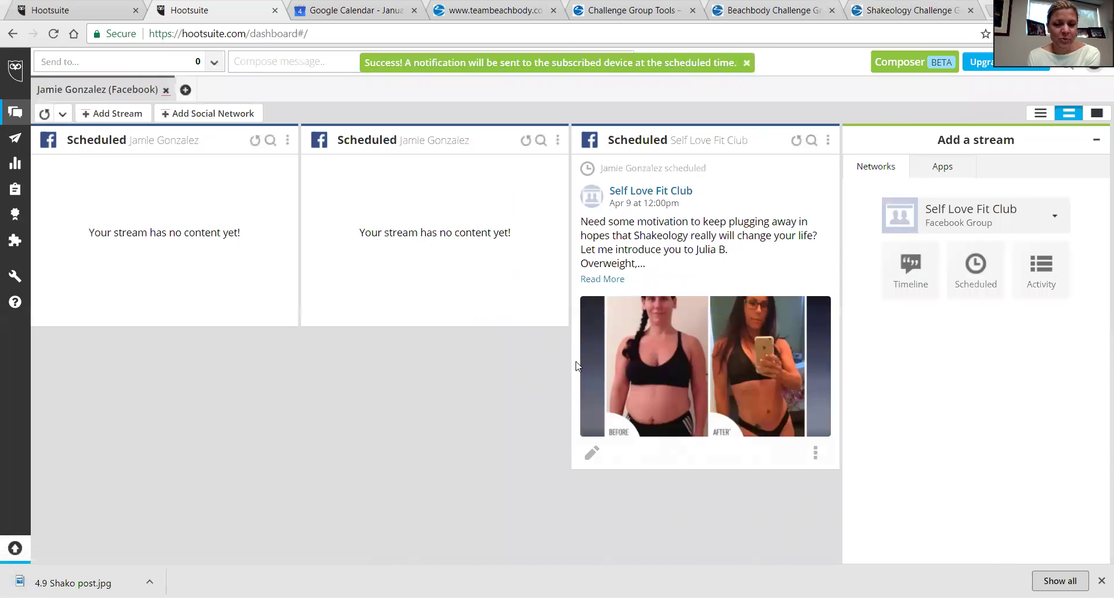